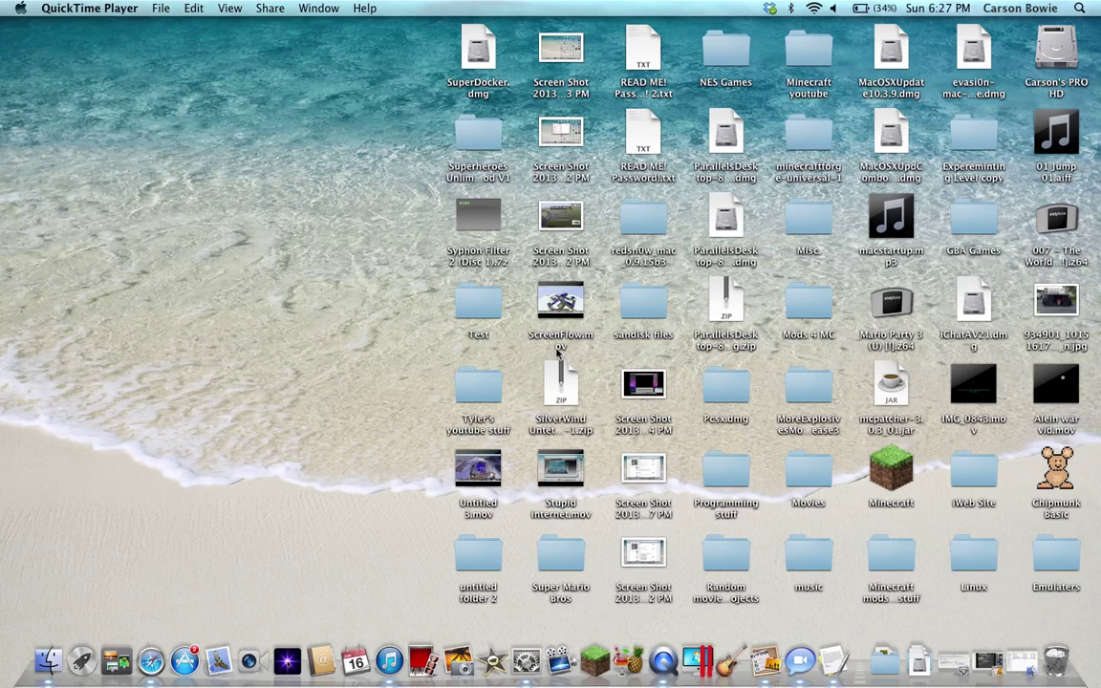
Select the mcpatcher-3.0.3_01.jar file on the desktop
{"action": "mouse_move", "coordinate": [584, 470]}
{"action": "left_click", "coordinate": [894, 383]}
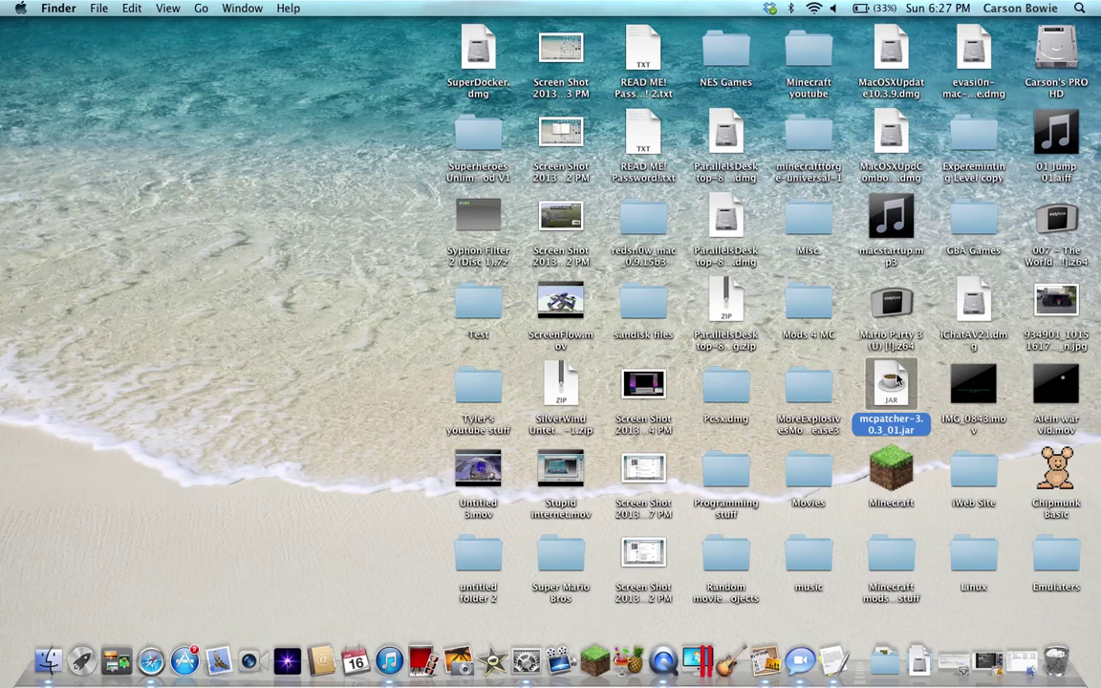
Launch MCPatcher from its jar and move its window up and to the left
{"action": "double_click", "coordinate": [894, 382]}
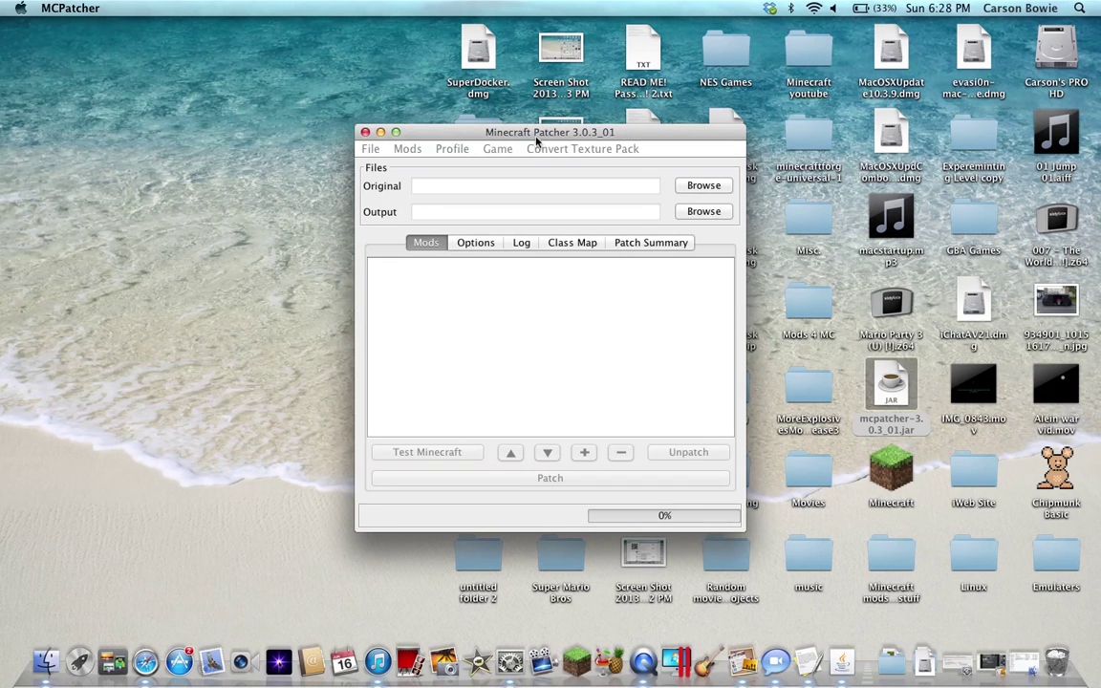
{"action": "left_click_drag", "start_coordinate": [486, 132], "coordinate": [178, 227]}
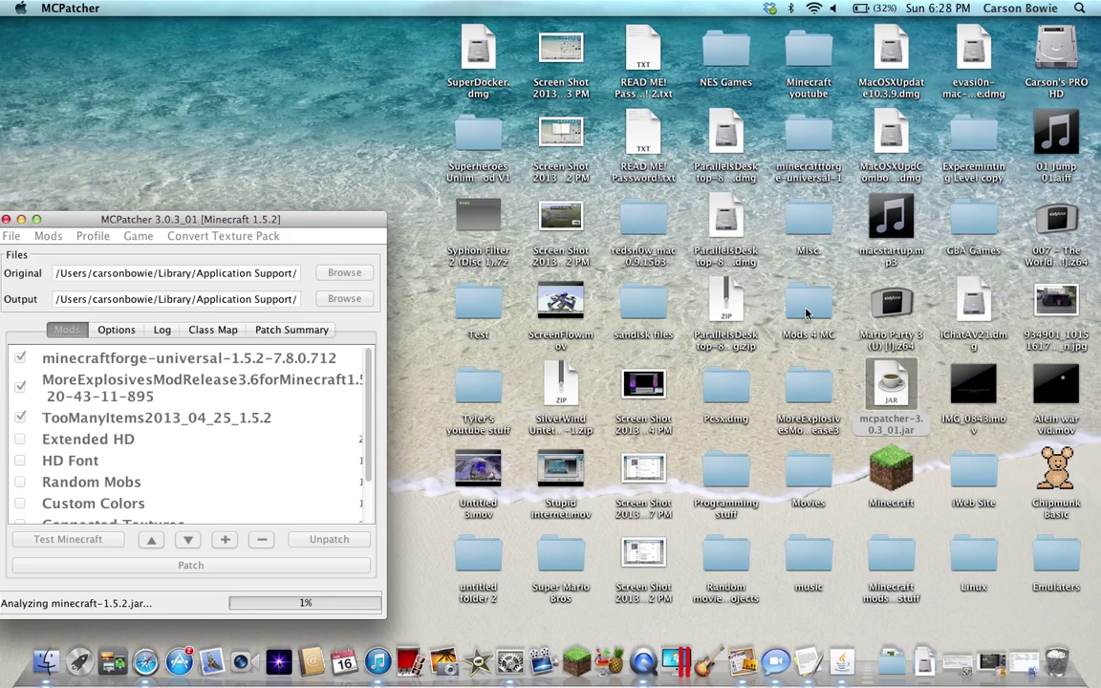
{"action": "left_click", "coordinate": [805, 313]}
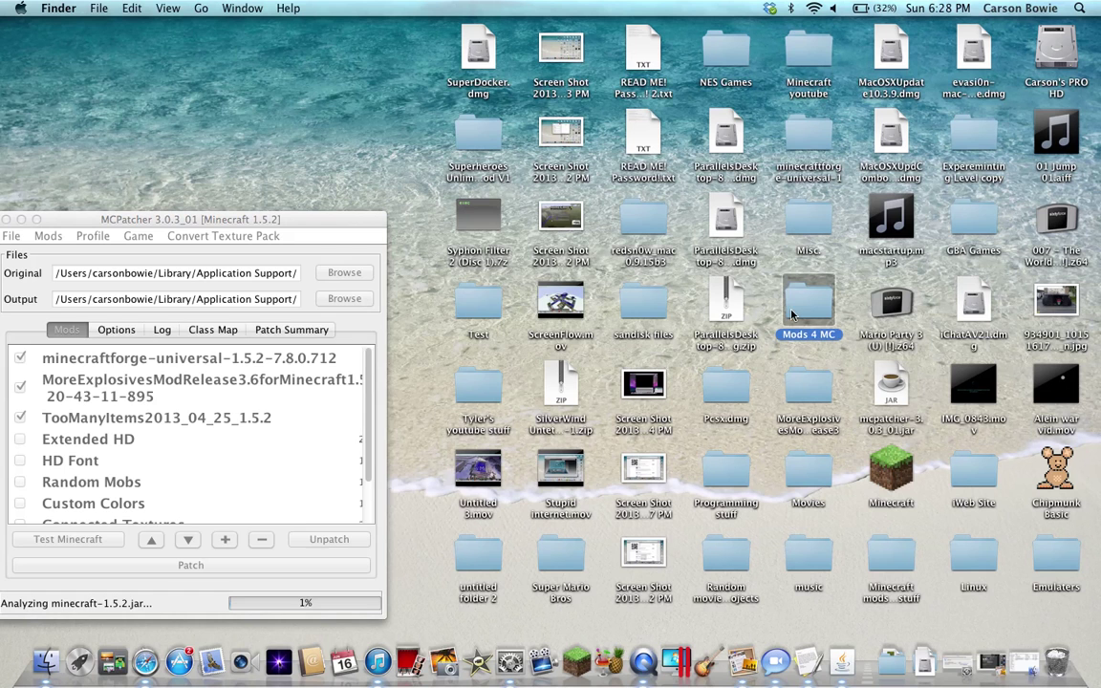
{"action": "double_click", "coordinate": [792, 298]}
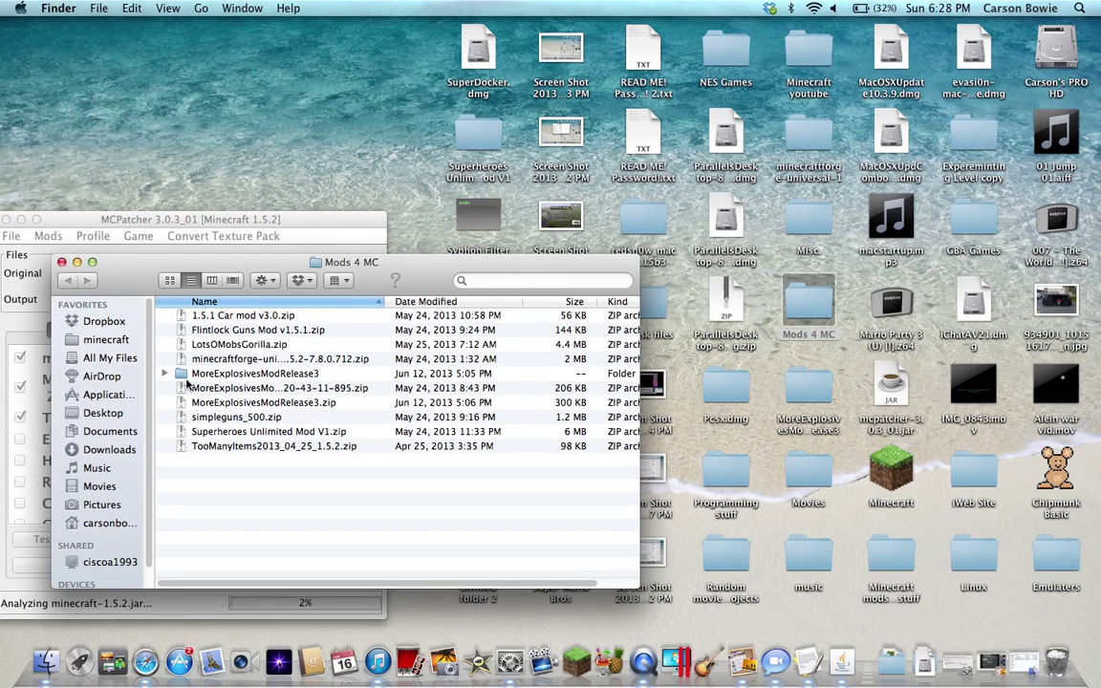
{"action": "left_click", "coordinate": [61, 262]}
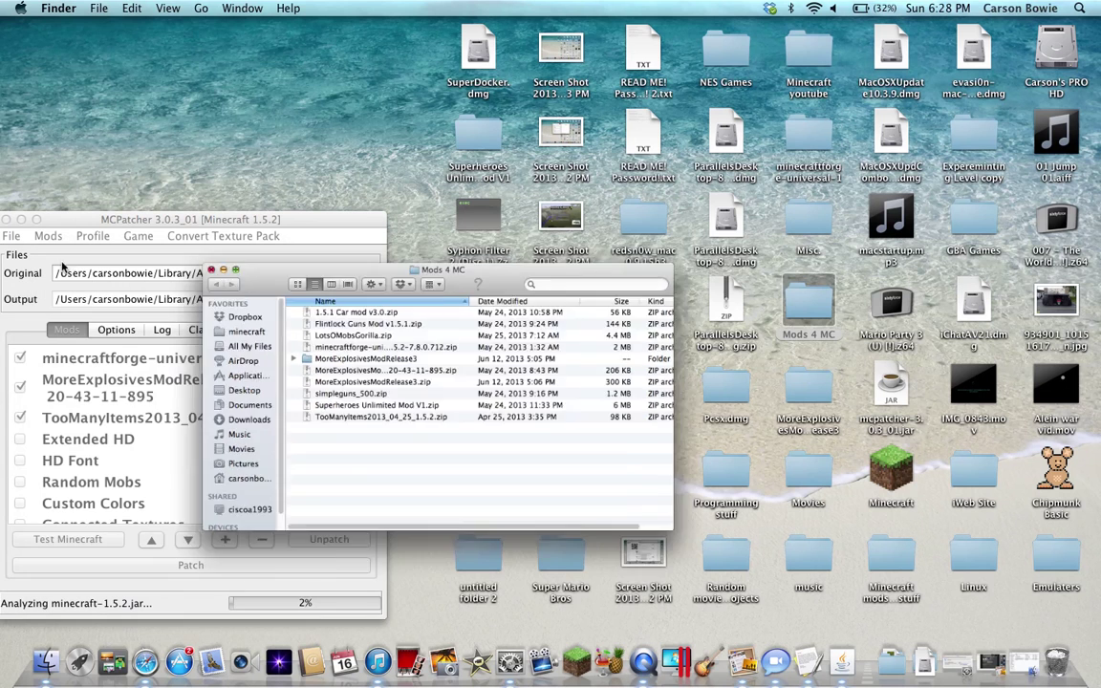
{"action": "left_click", "coordinate": [354, 219]}
{"action": "left_click_drag", "start_coordinate": [353, 219], "coordinate": [693, 117]}
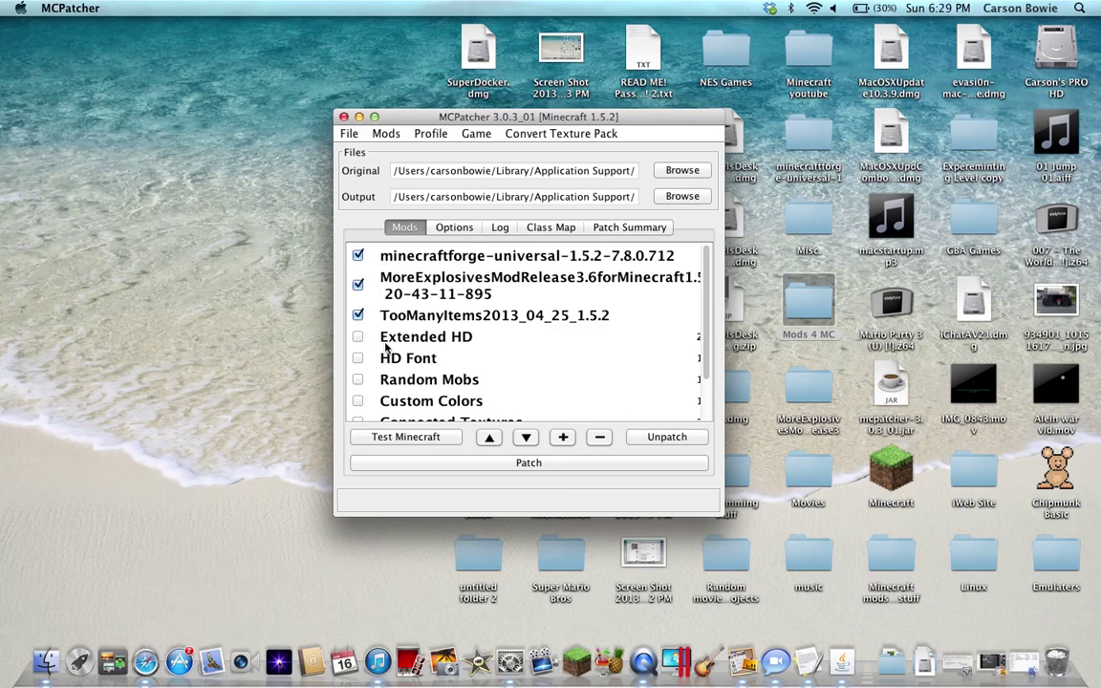
Untick TooManyItems, MoreExplosives and Forge, then choose Mods > Add to pick a mod zip
{"action": "left_click", "coordinate": [351, 316]}
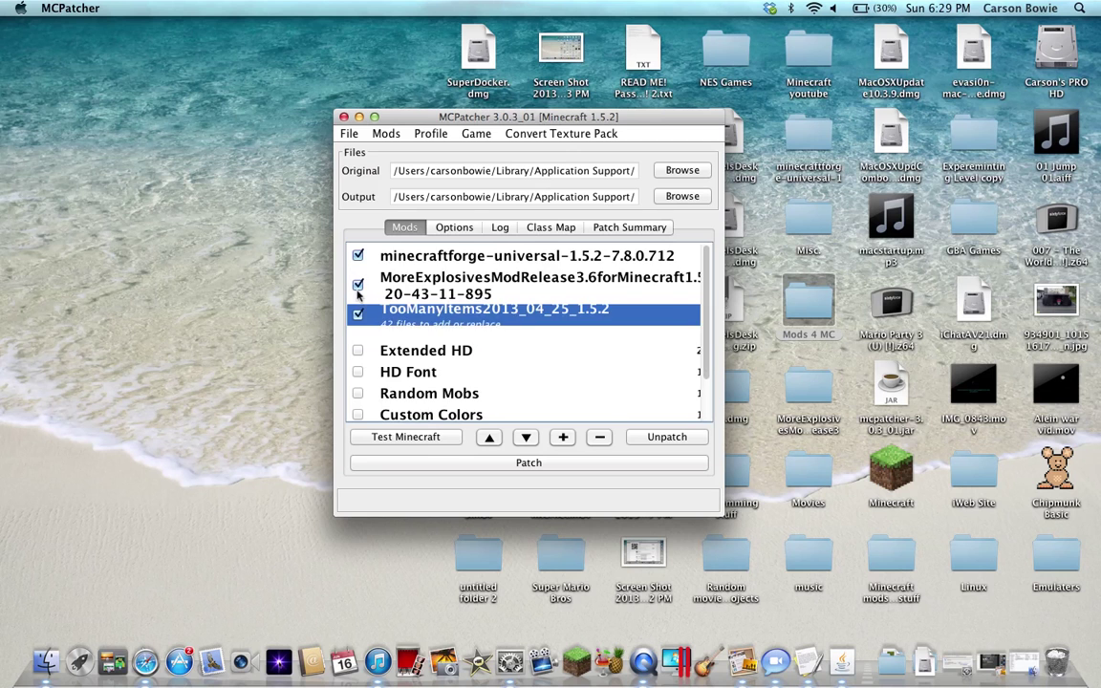
{"action": "left_click", "coordinate": [358, 292]}
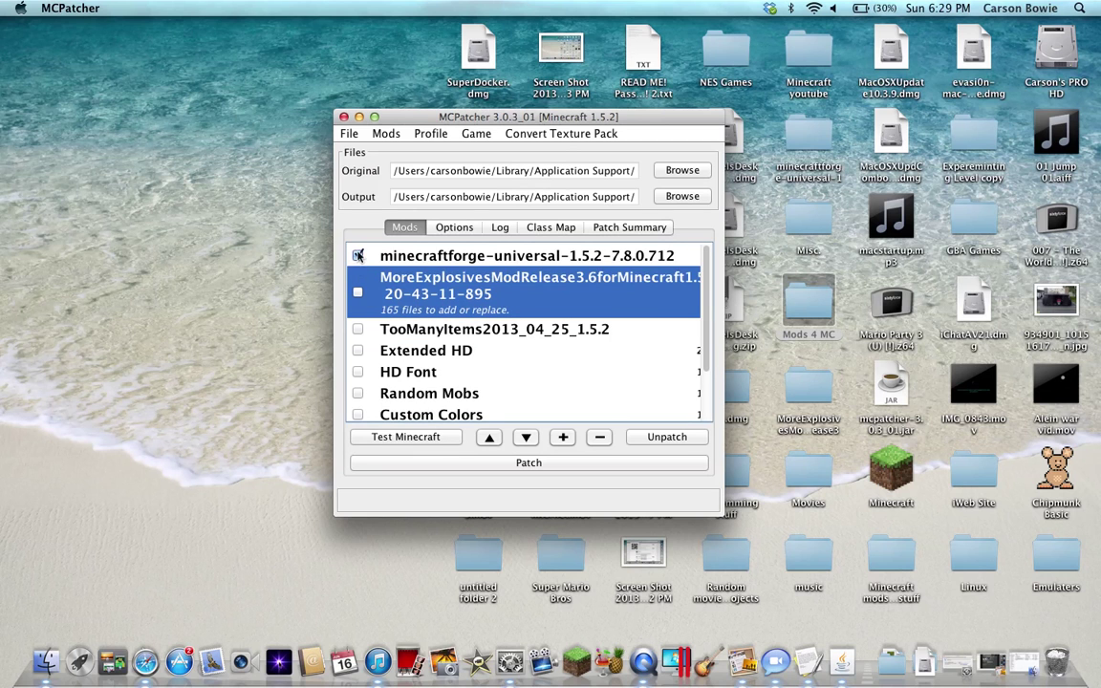
{"action": "left_click", "coordinate": [358, 256]}
{"action": "left_click", "coordinate": [359, 261]}
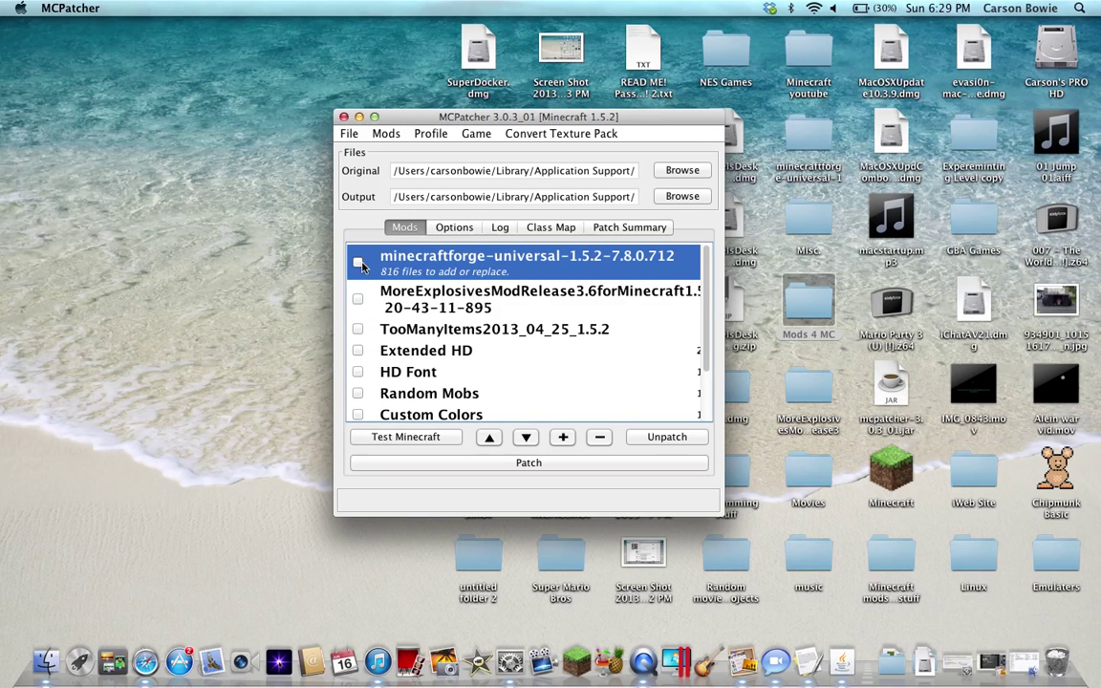
{"action": "left_click", "coordinate": [385, 133]}
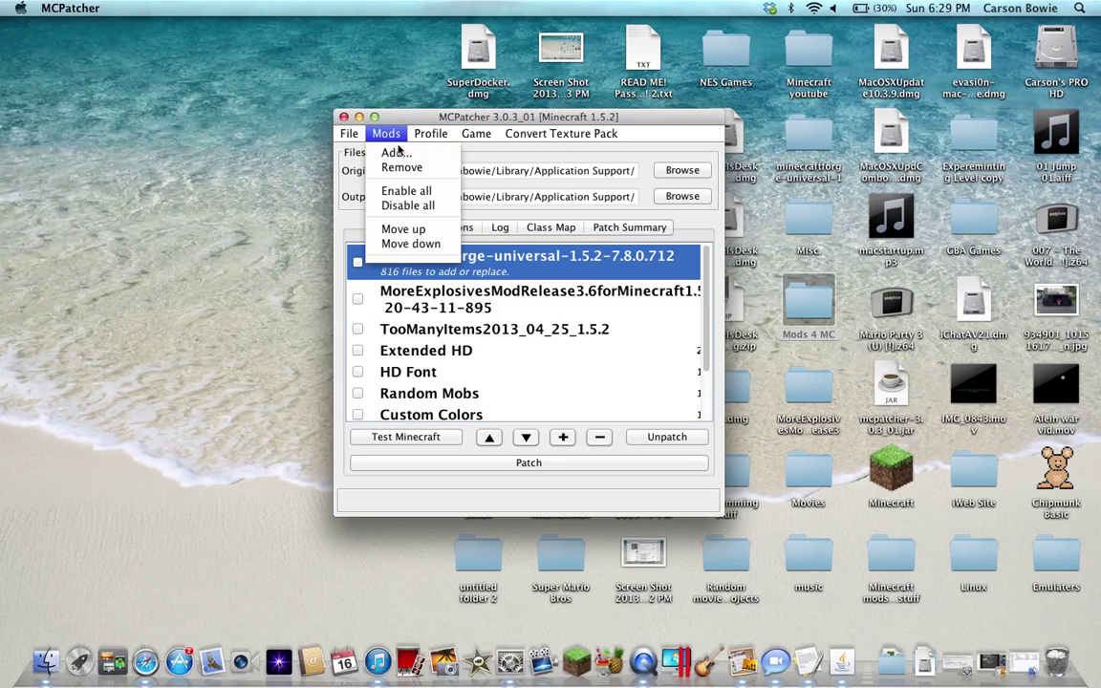
{"action": "left_click", "coordinate": [399, 154]}
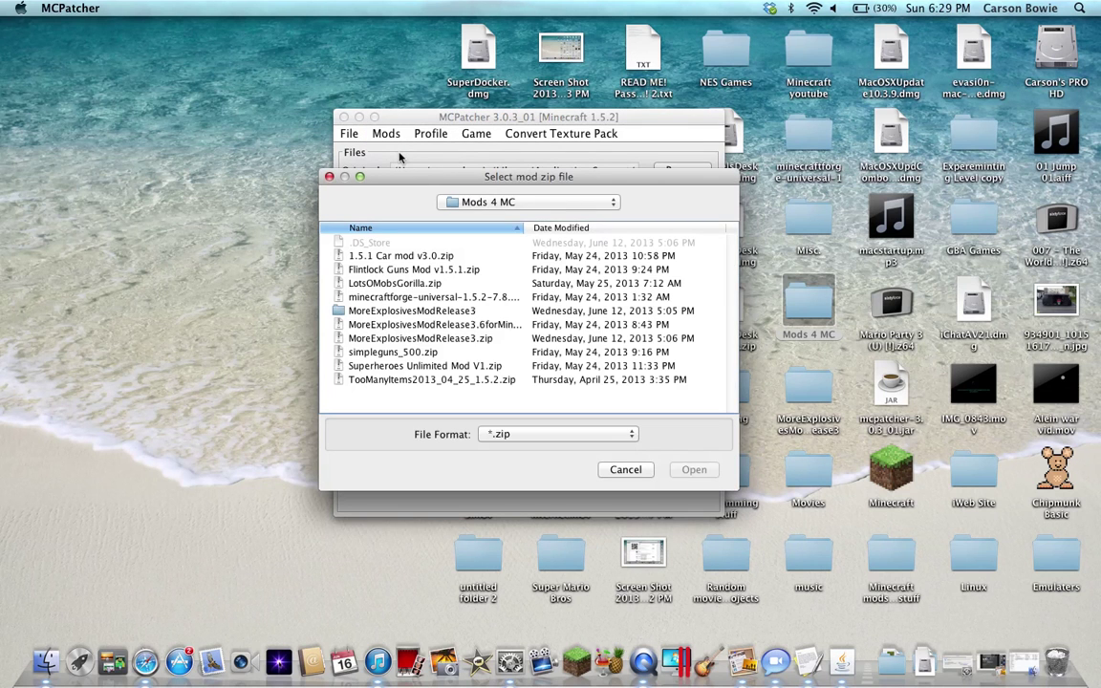
Navigate the mod zip picker to the top level of the main hard drive
{"action": "left_click", "coordinate": [516, 202]}
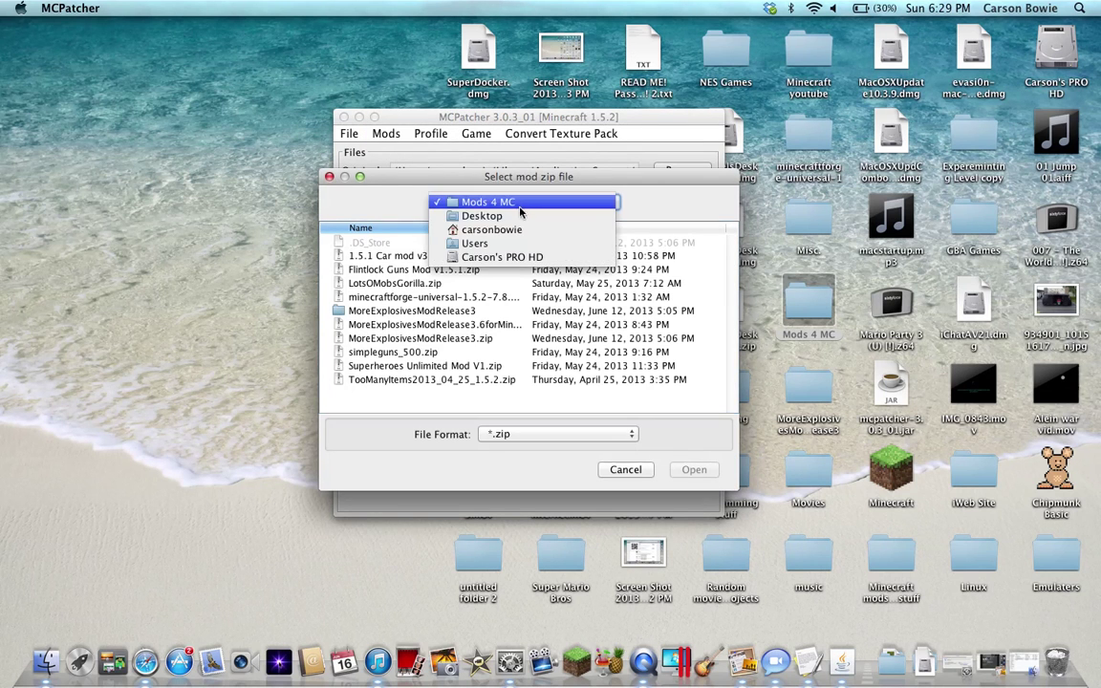
{"action": "left_click", "coordinate": [484, 233]}
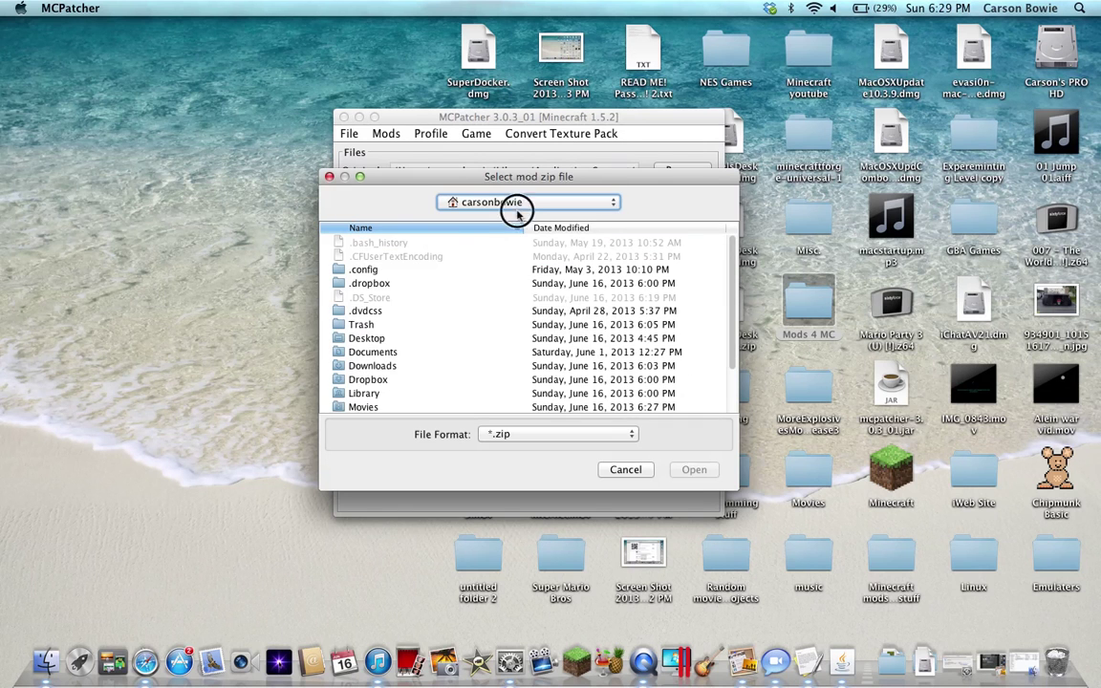
{"action": "left_click", "coordinate": [516, 213]}
{"action": "left_click", "coordinate": [499, 239]}
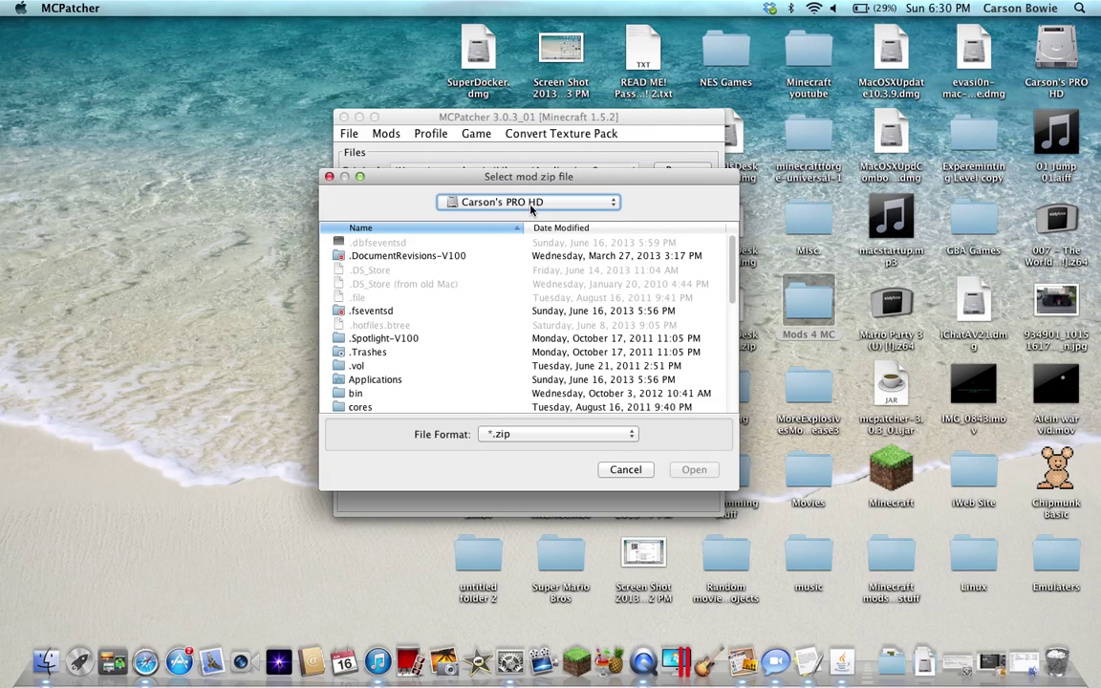
{"action": "left_click", "coordinate": [533, 208]}
{"action": "left_click", "coordinate": [532, 208]}
{"action": "left_click_drag", "start_coordinate": [728, 288], "coordinate": [727, 313]}
{"action": "scroll", "coordinate": [727, 312], "scroll_direction": "up", "scroll_amount": 3}
{"action": "scroll", "coordinate": [735, 301], "scroll_direction": "down", "scroll_amount": 5}
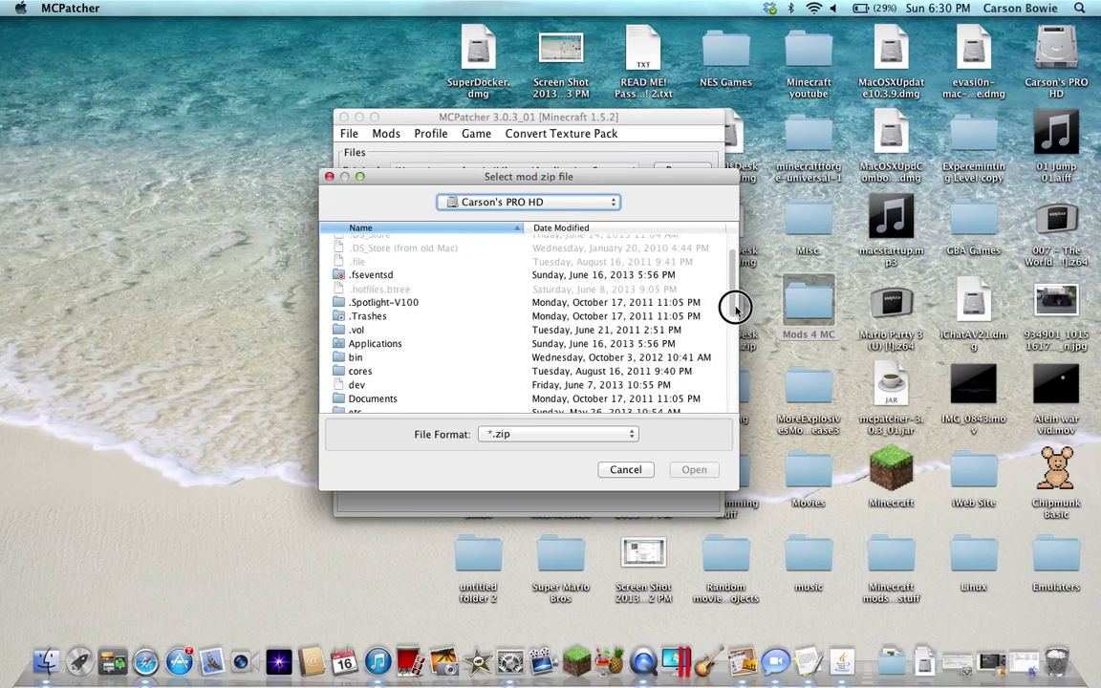
{"action": "scroll", "coordinate": [733, 345], "scroll_direction": "down", "scroll_amount": 10}
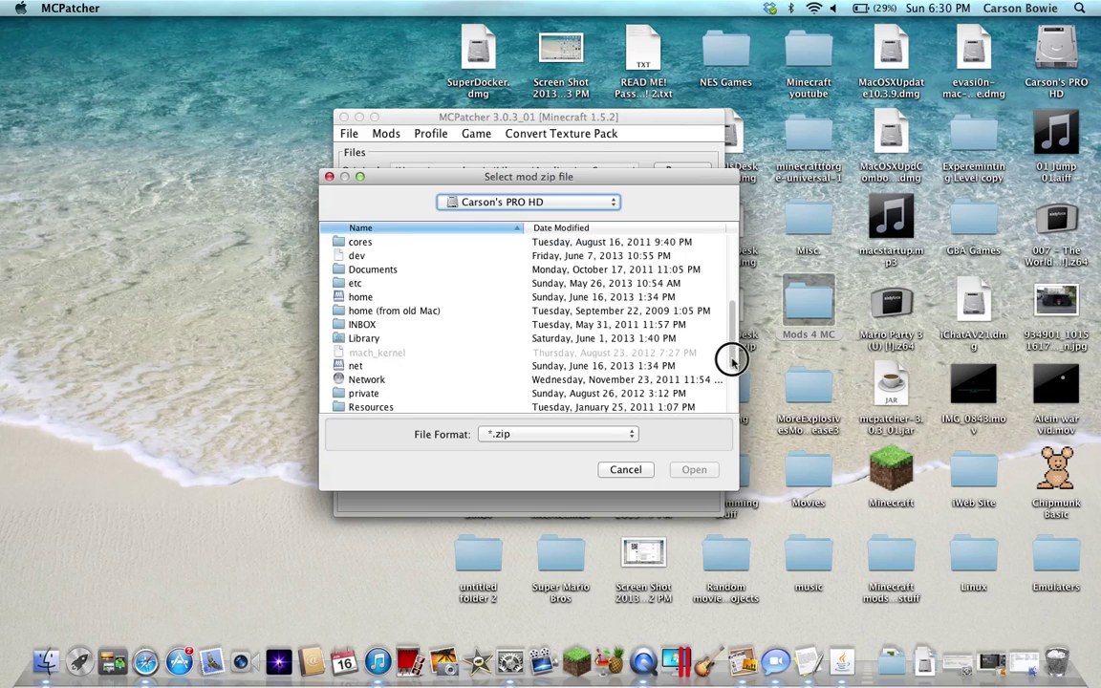
{"action": "scroll", "coordinate": [723, 395], "scroll_direction": "down", "scroll_amount": 2}
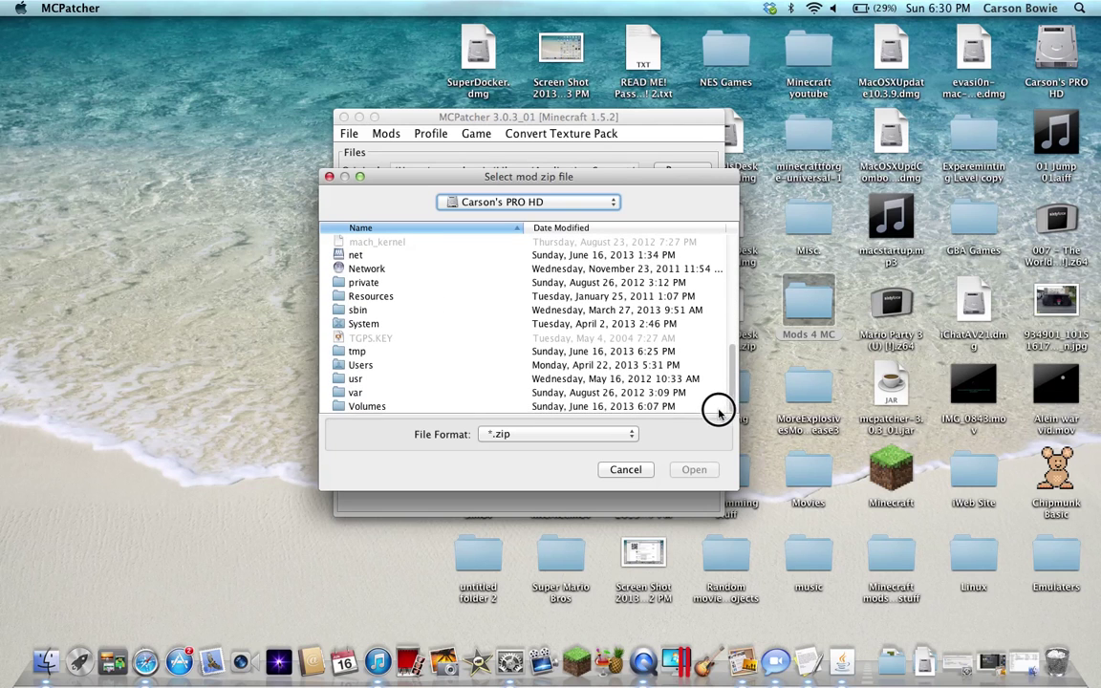
Open Users, the home folder, Desktop and Mods 4 MC, then select MoreExplosivesModRelease3
{"action": "double_click", "coordinate": [359, 365]}
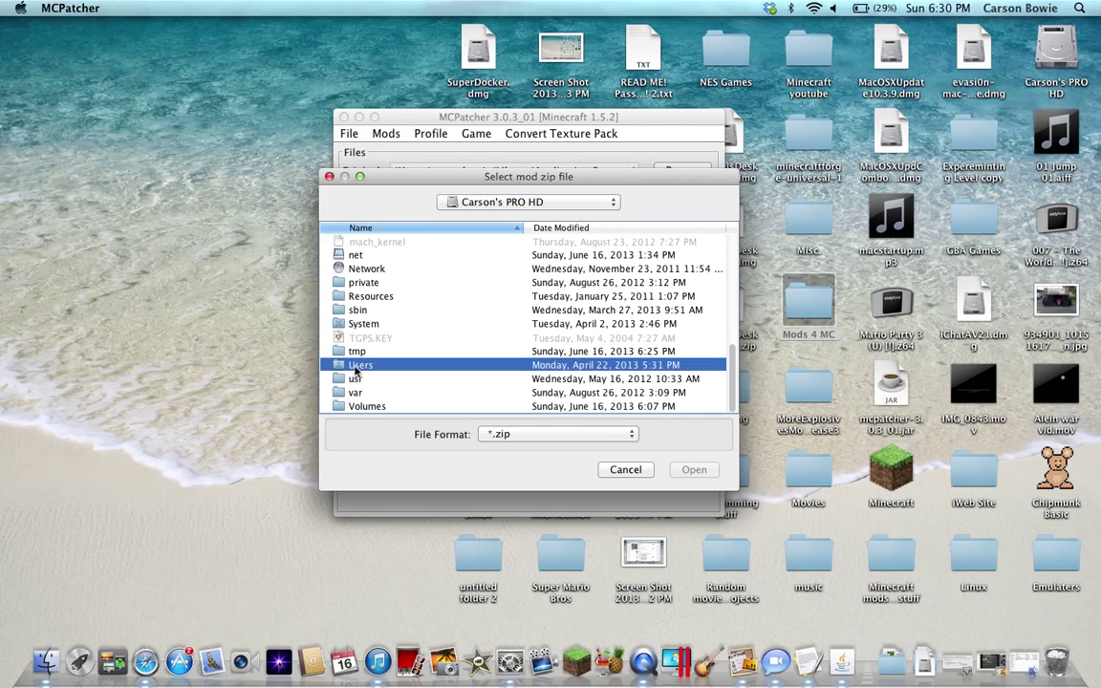
{"action": "double_click", "coordinate": [399, 273]}
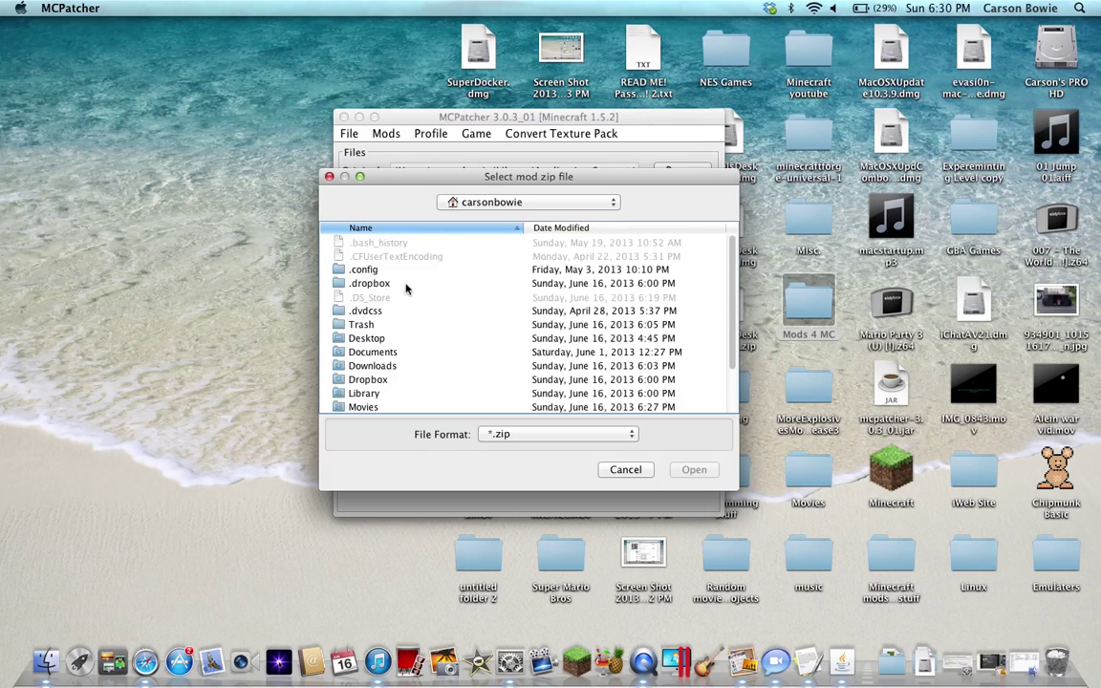
{"action": "double_click", "coordinate": [367, 339]}
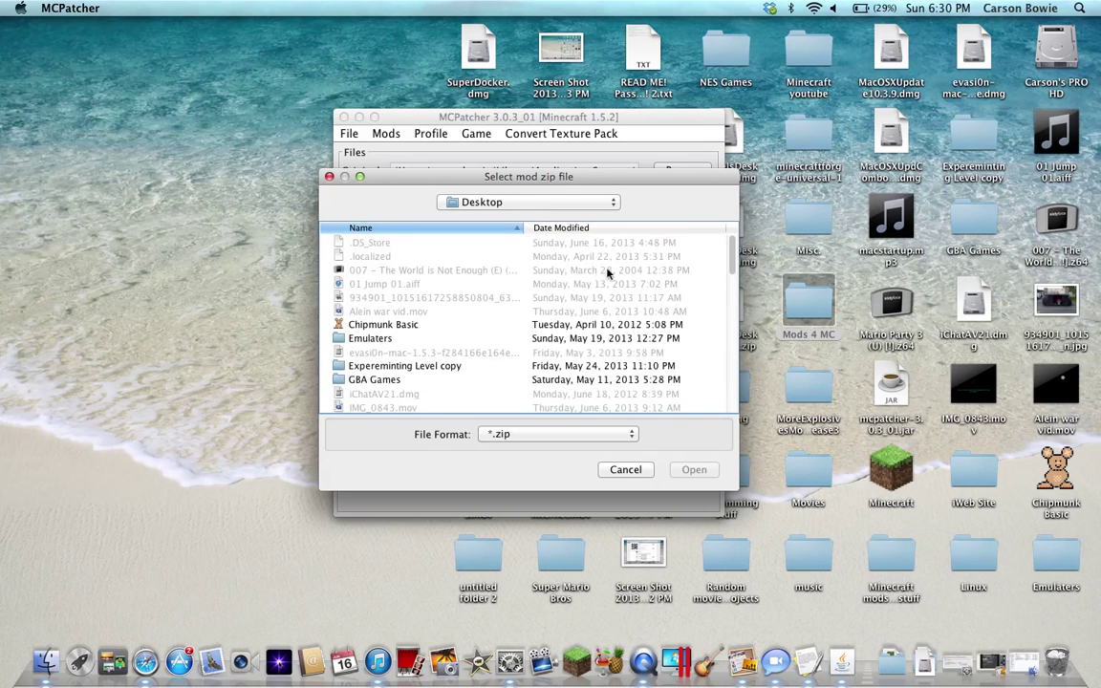
{"action": "left_click_drag", "start_coordinate": [730, 260], "coordinate": [717, 305]}
{"action": "left_click", "coordinate": [353, 353]}
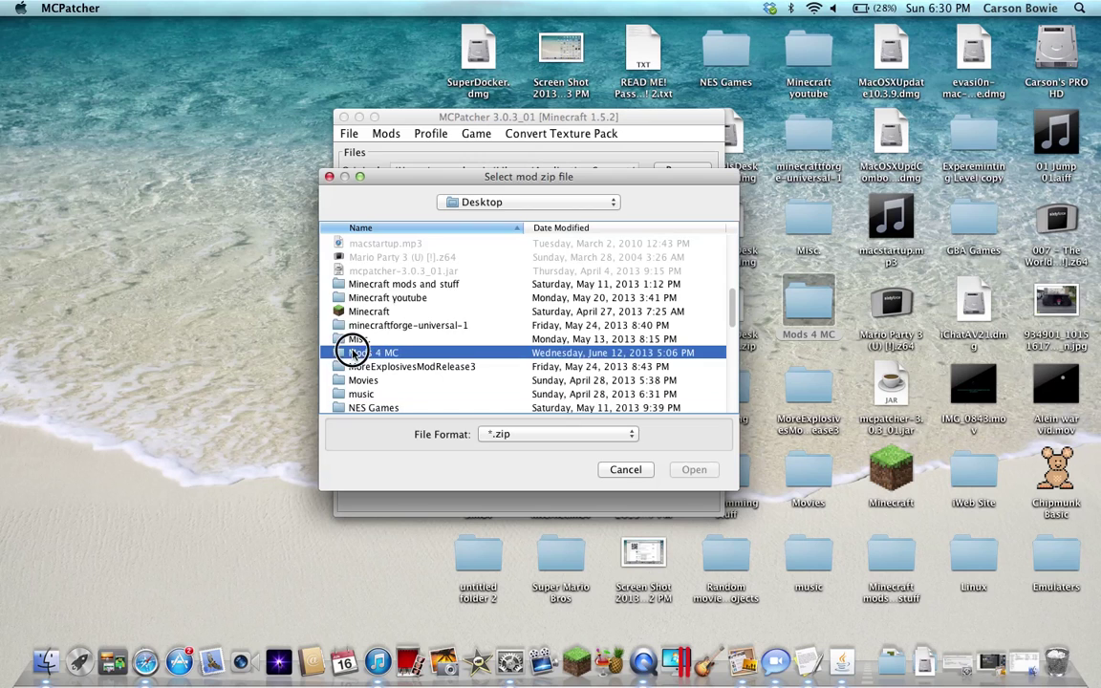
{"action": "double_click", "coordinate": [352, 353]}
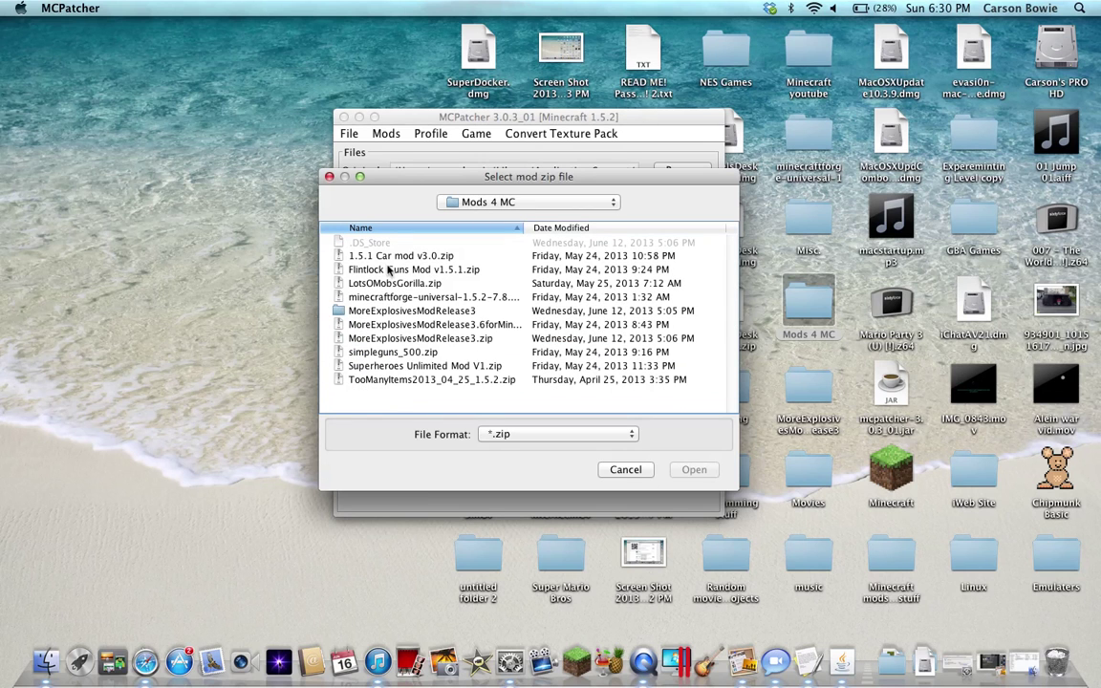
{"action": "left_click", "coordinate": [392, 311]}
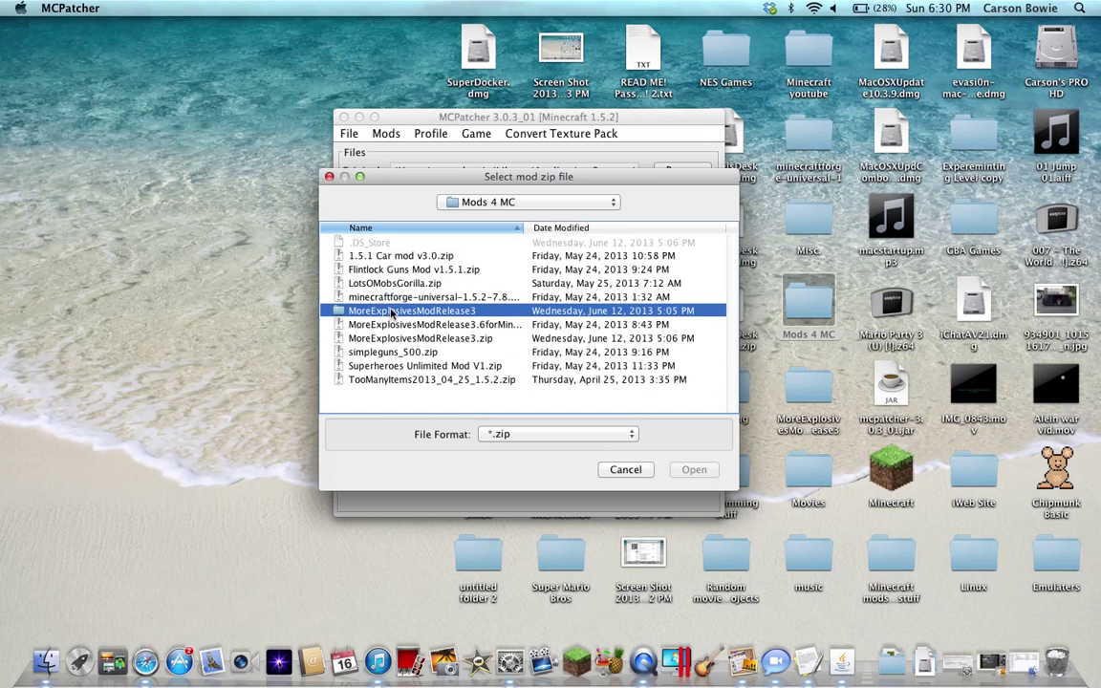
Compress the MoreExplosivesModRelease3 folder in Finder's Mods 4 MC folder, then close that window
{"action": "left_click", "coordinate": [813, 303]}
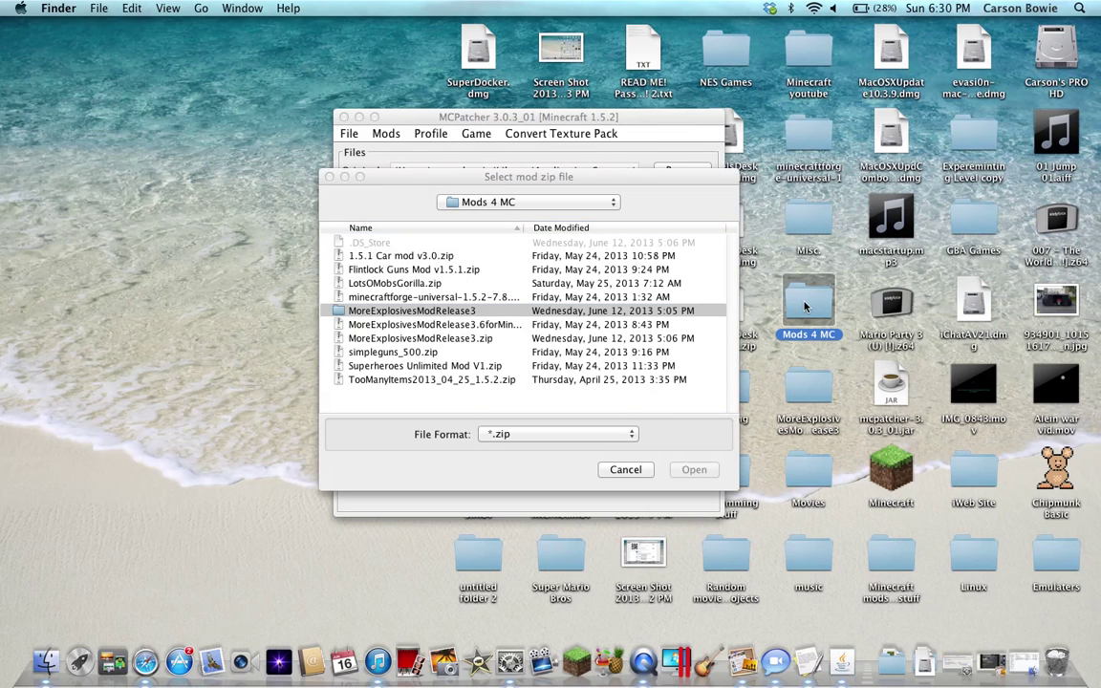
{"action": "double_click", "coordinate": [806, 306]}
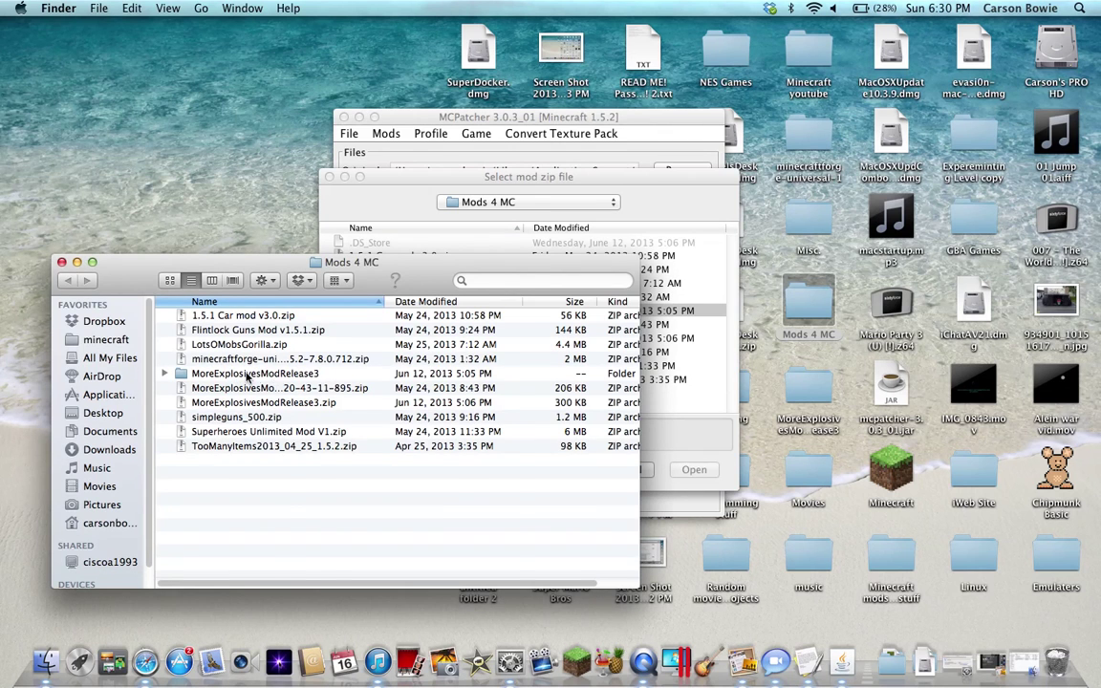
{"action": "right_click", "coordinate": [247, 376]}
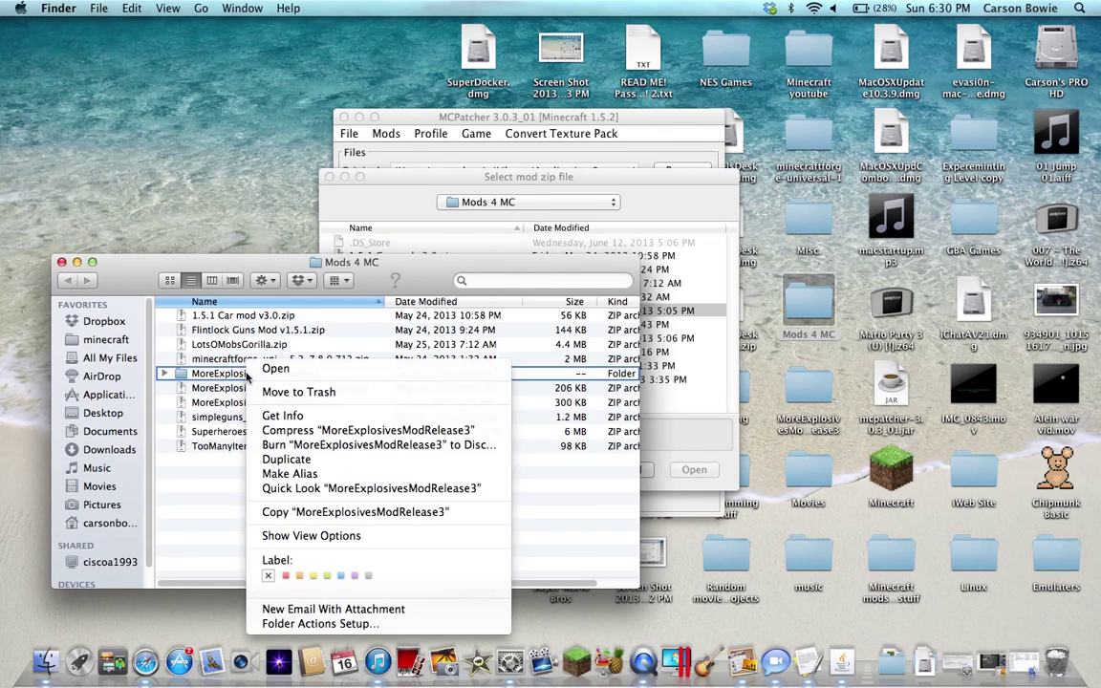
{"action": "left_click", "coordinate": [288, 431]}
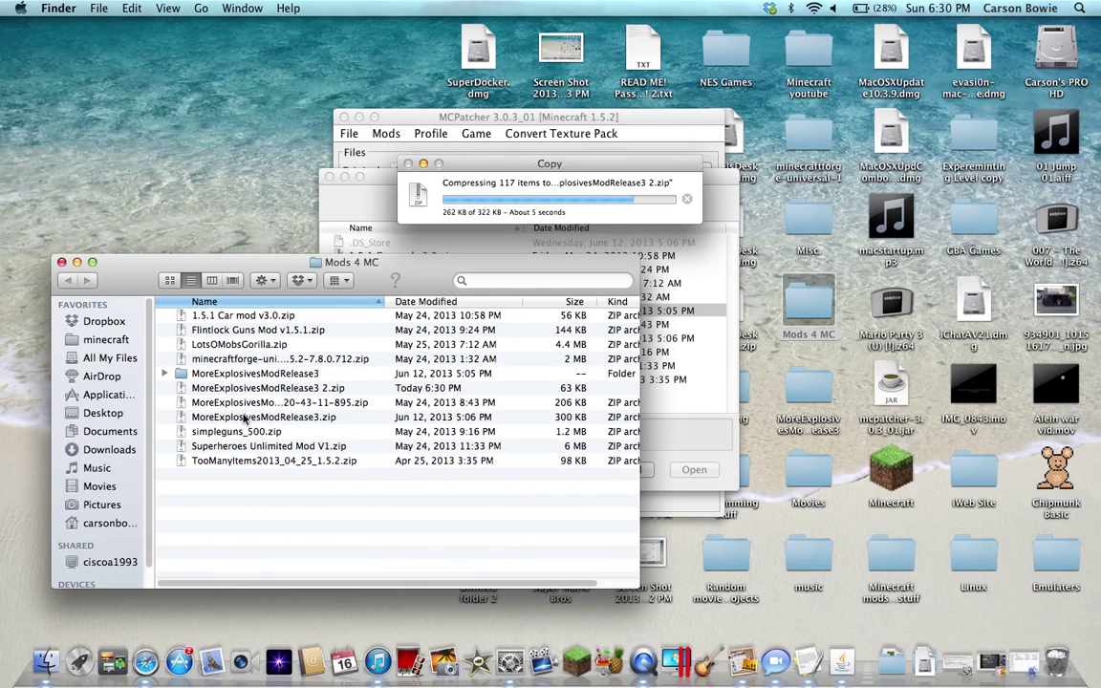
{"action": "left_click", "coordinate": [63, 263]}
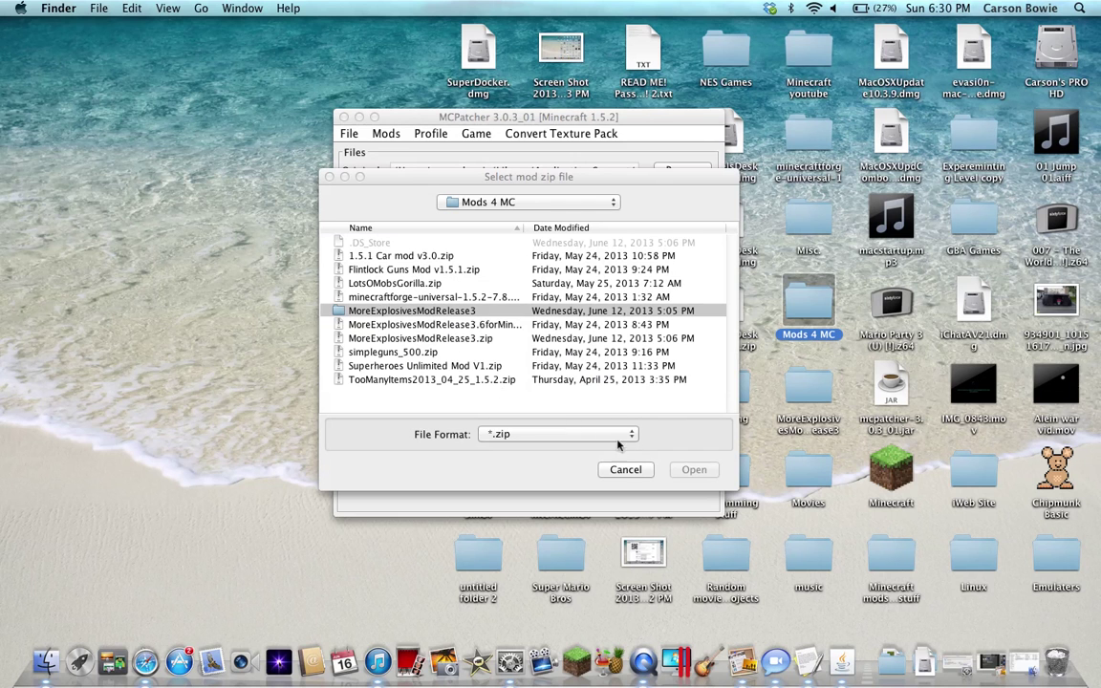
Add the More Explosives zip, confirm both dialogs, then remove the extra MoreExplosivesModRelease3 entry
{"action": "double_click", "coordinate": [476, 327]}
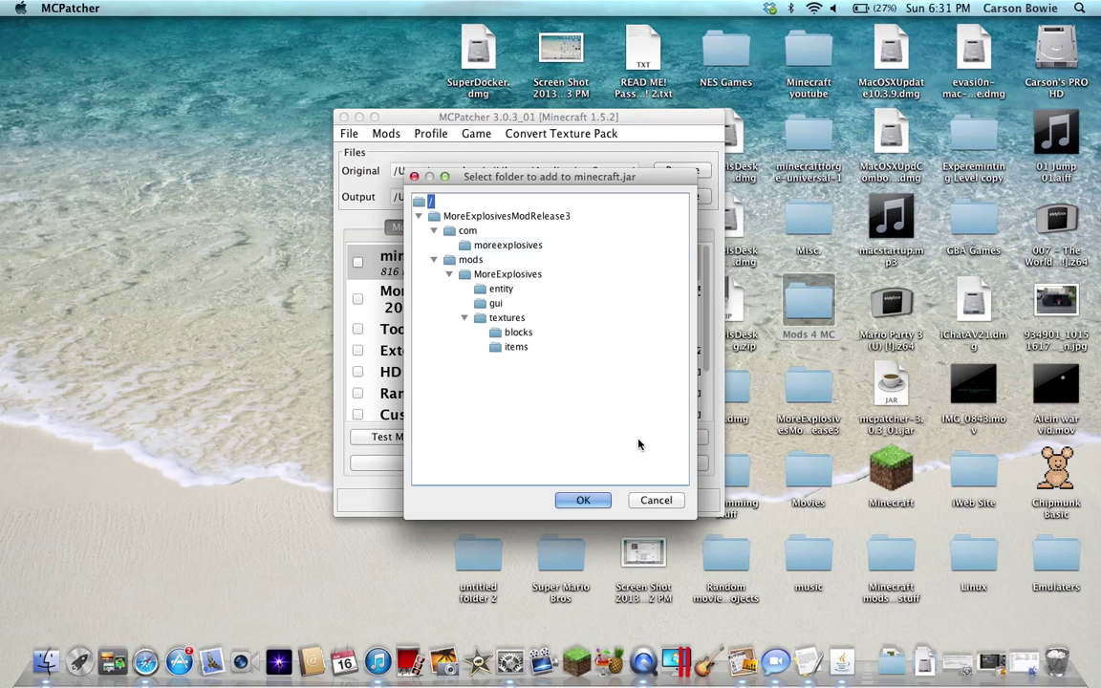
{"action": "left_click", "coordinate": [587, 501]}
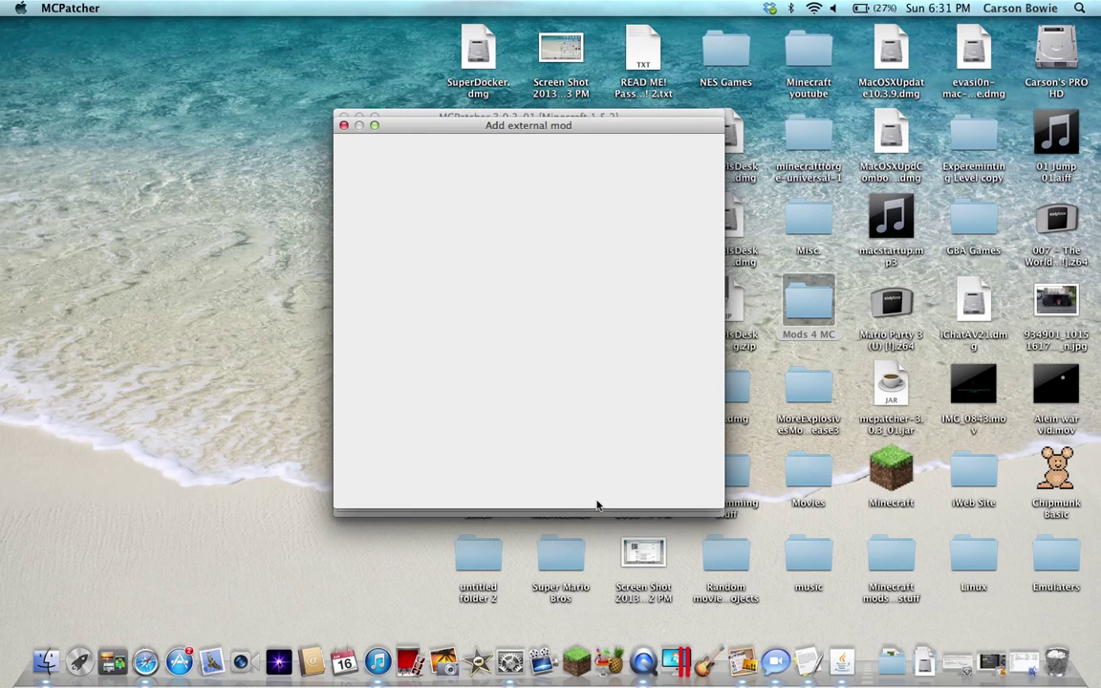
{"action": "left_click", "coordinate": [604, 559]}
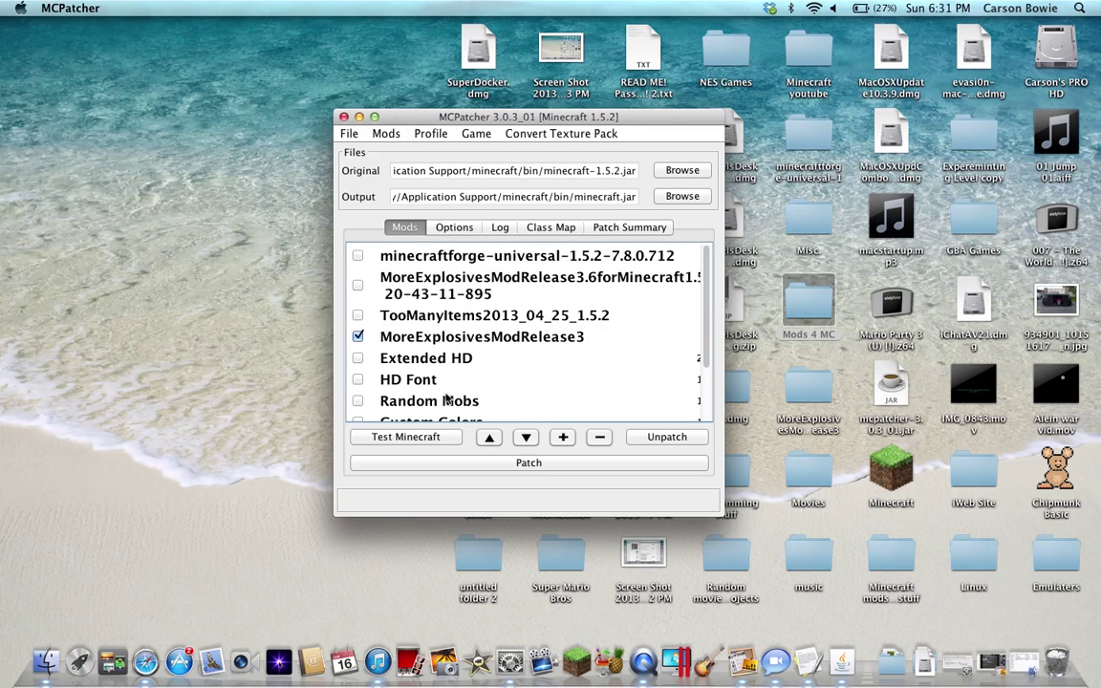
{"action": "left_click", "coordinate": [384, 337]}
{"action": "left_click", "coordinate": [598, 437]}
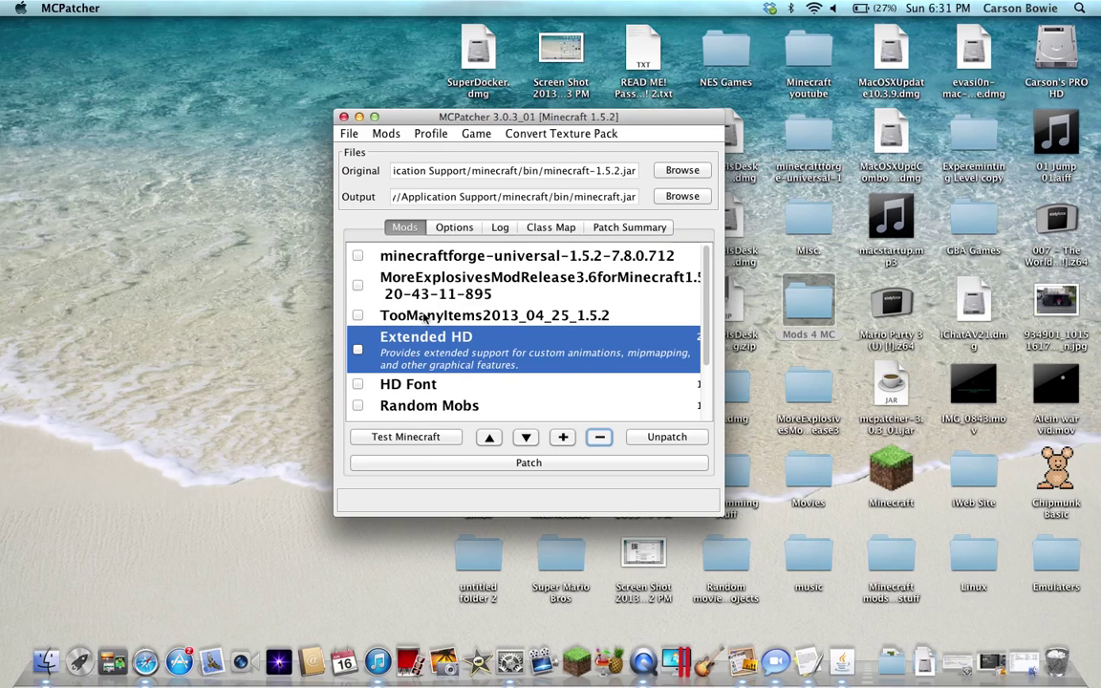
Reorder the mod list with the arrow buttons so Forge stays at the top
{"action": "left_click", "coordinate": [426, 318]}
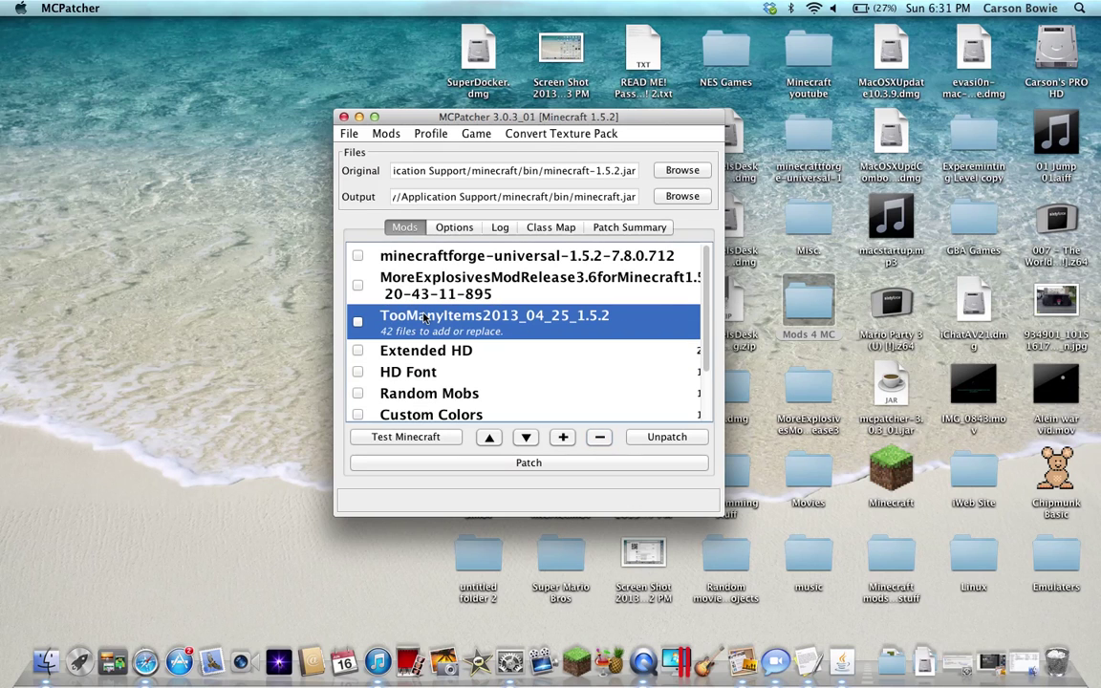
{"action": "left_click", "coordinate": [400, 285]}
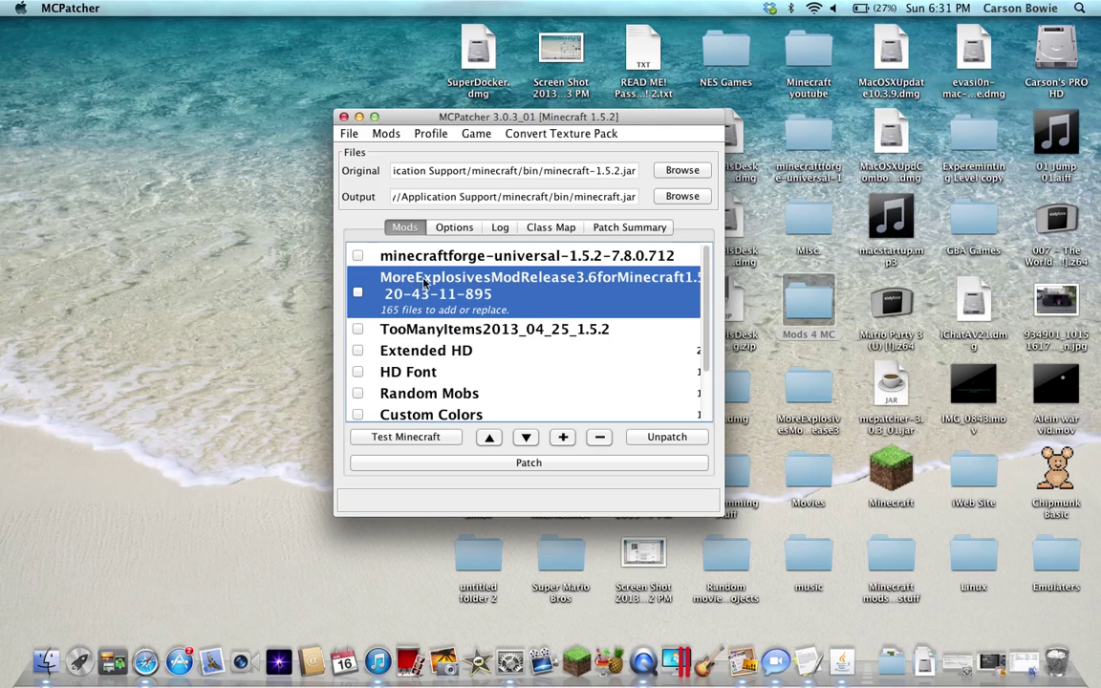
{"action": "left_click", "coordinate": [419, 264]}
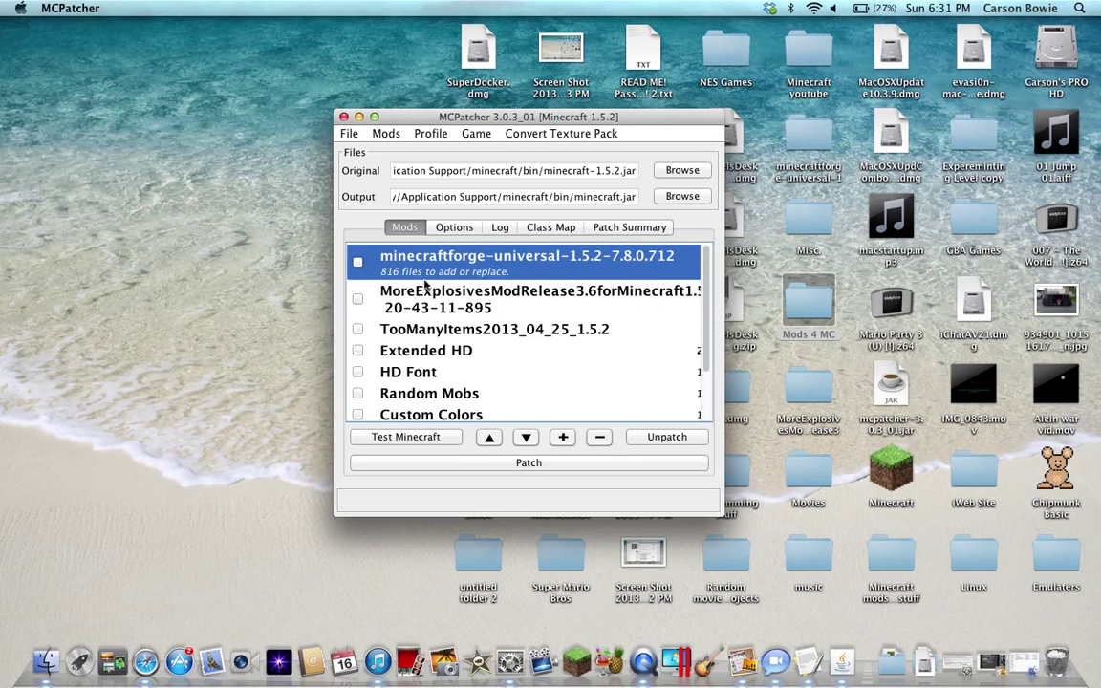
{"action": "left_click", "coordinate": [425, 286]}
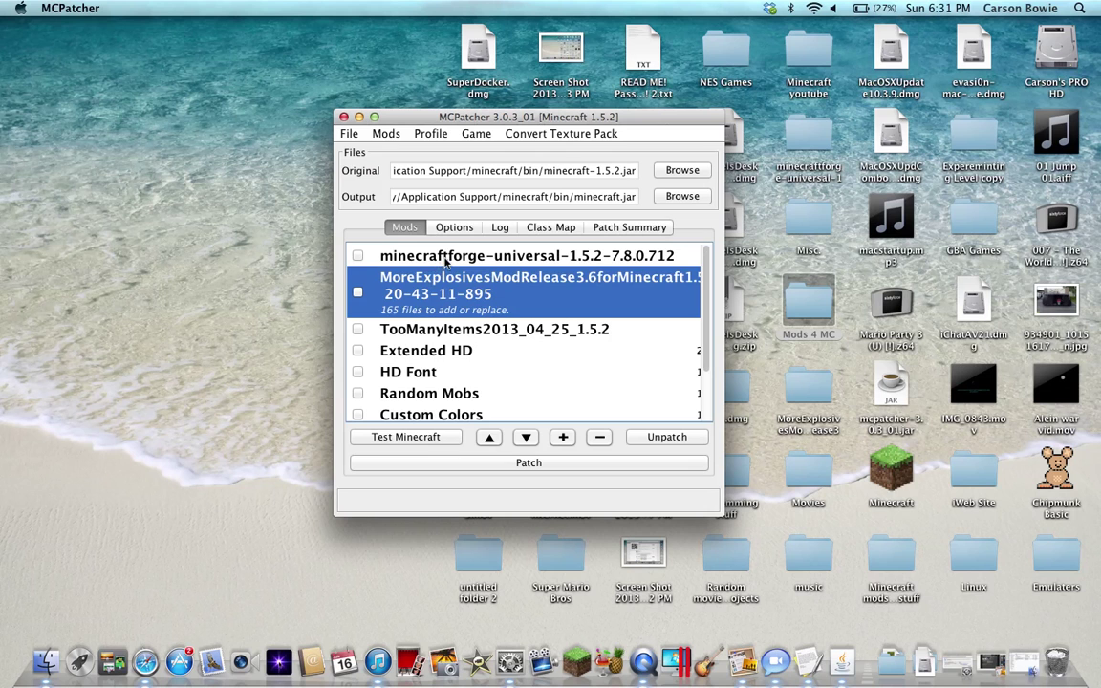
{"action": "left_click", "coordinate": [446, 262]}
{"action": "left_click", "coordinate": [526, 437]}
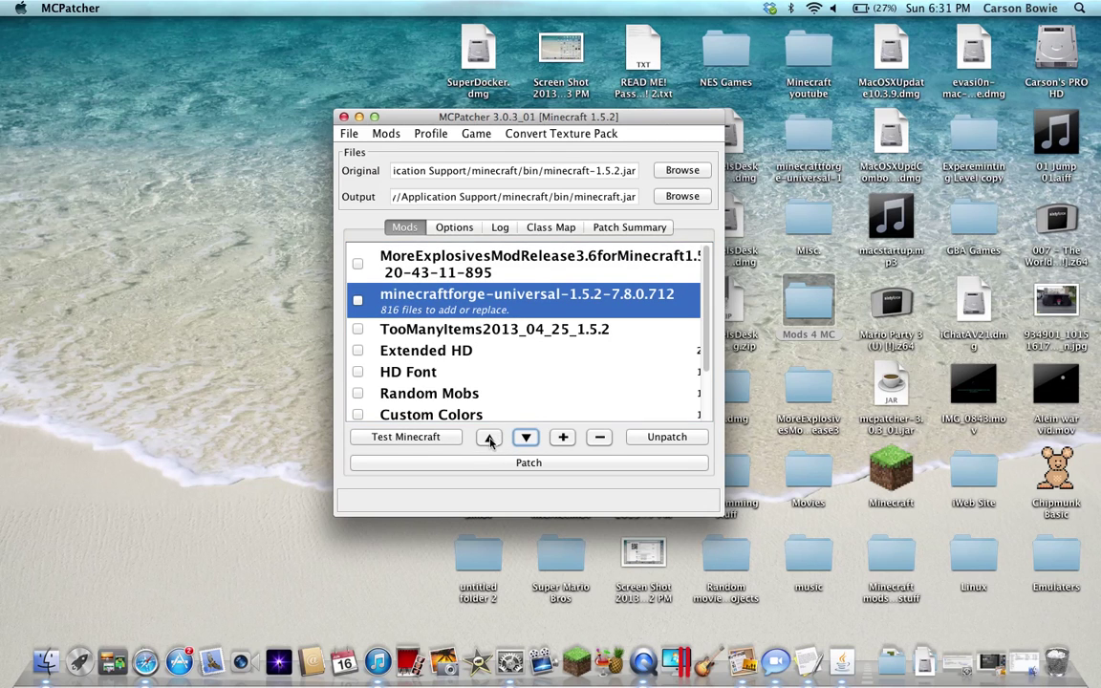
{"action": "left_click", "coordinate": [489, 437]}
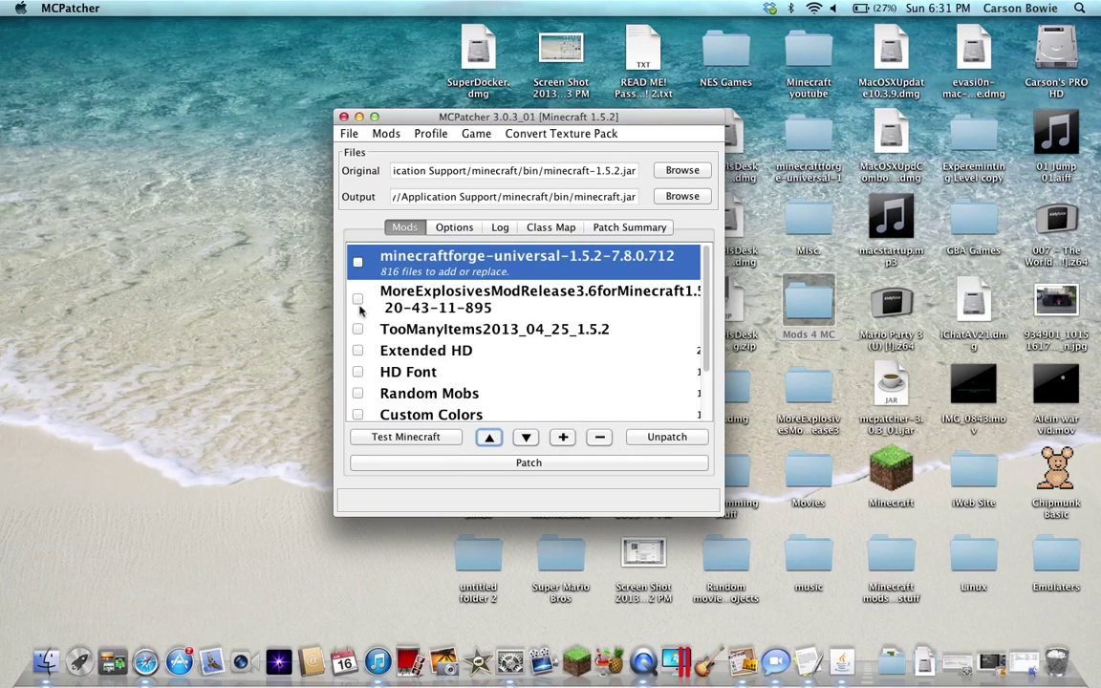
Tick More Explosives 3.6, Forge and TooManyItems for patching
{"action": "left_click", "coordinate": [358, 299]}
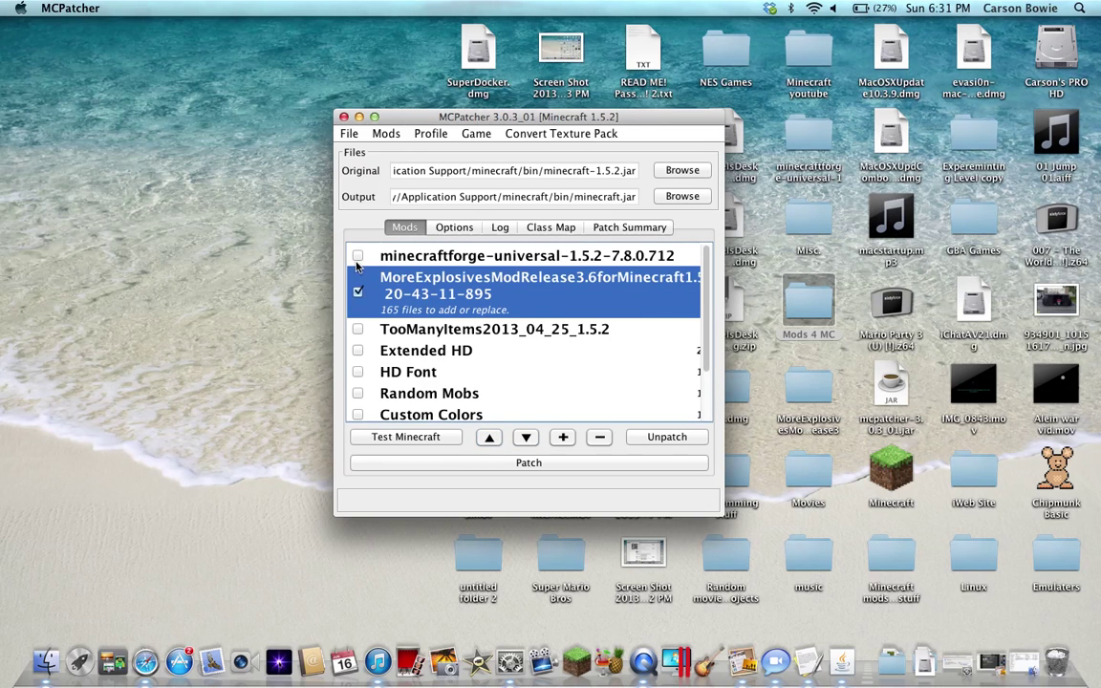
{"action": "left_click", "coordinate": [357, 256]}
{"action": "left_click", "coordinate": [360, 333]}
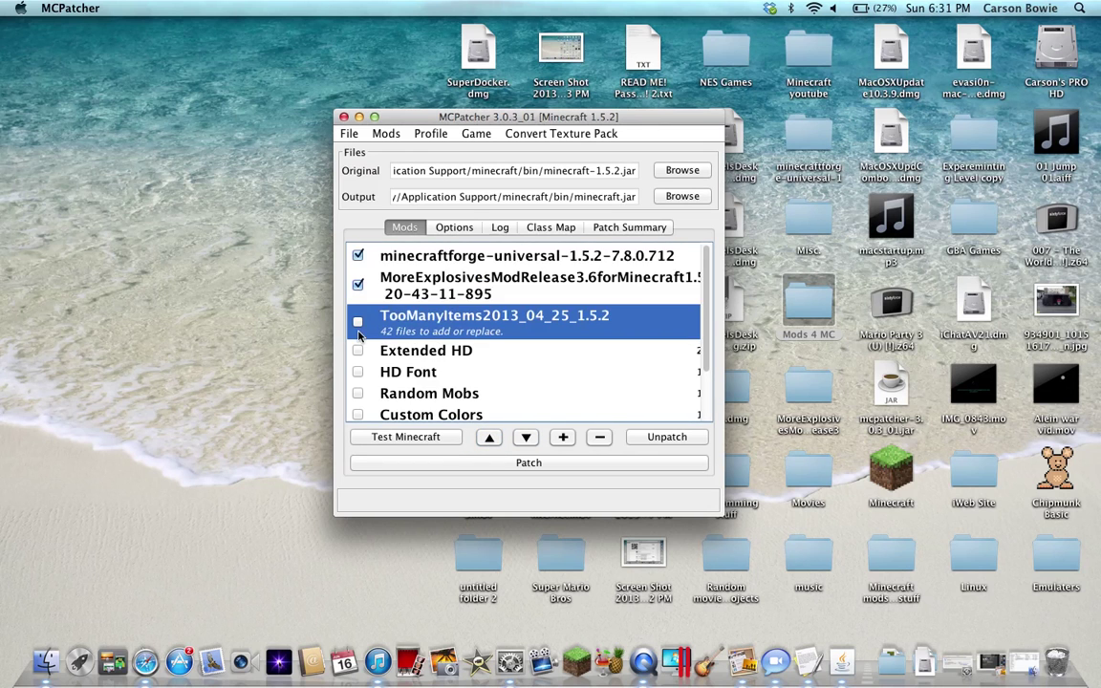
{"action": "left_click", "coordinate": [357, 325]}
Patch minecraft.jar with the ticked mods, continuing past the mod conflict warning
{"action": "left_click", "coordinate": [471, 462]}
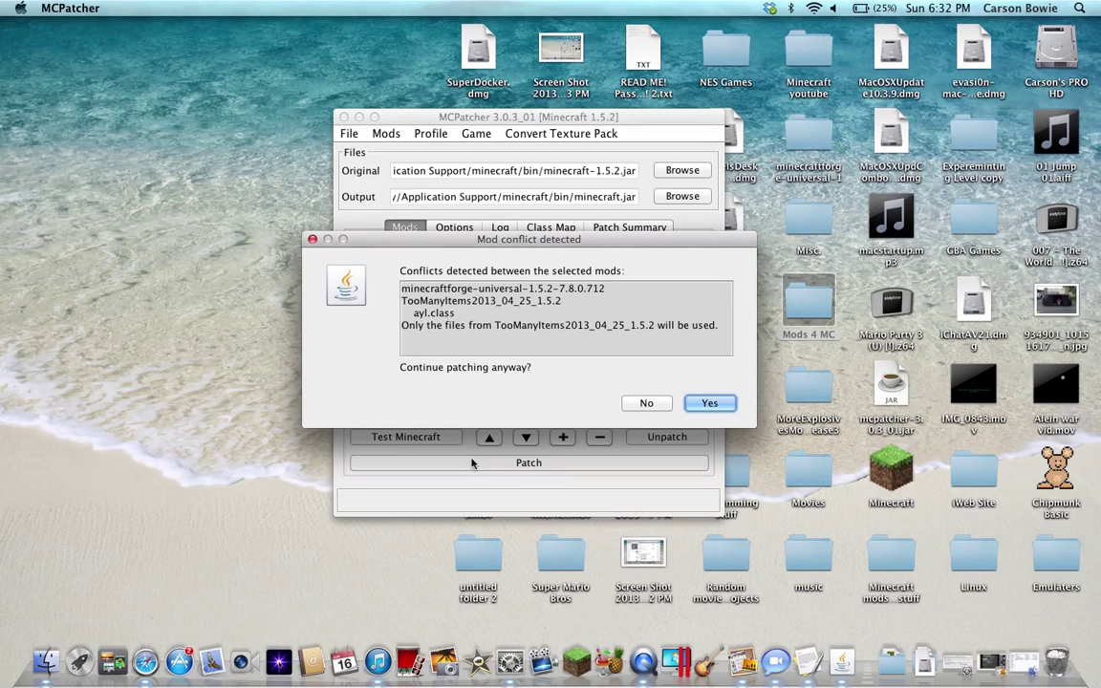
{"action": "left_click", "coordinate": [707, 403]}
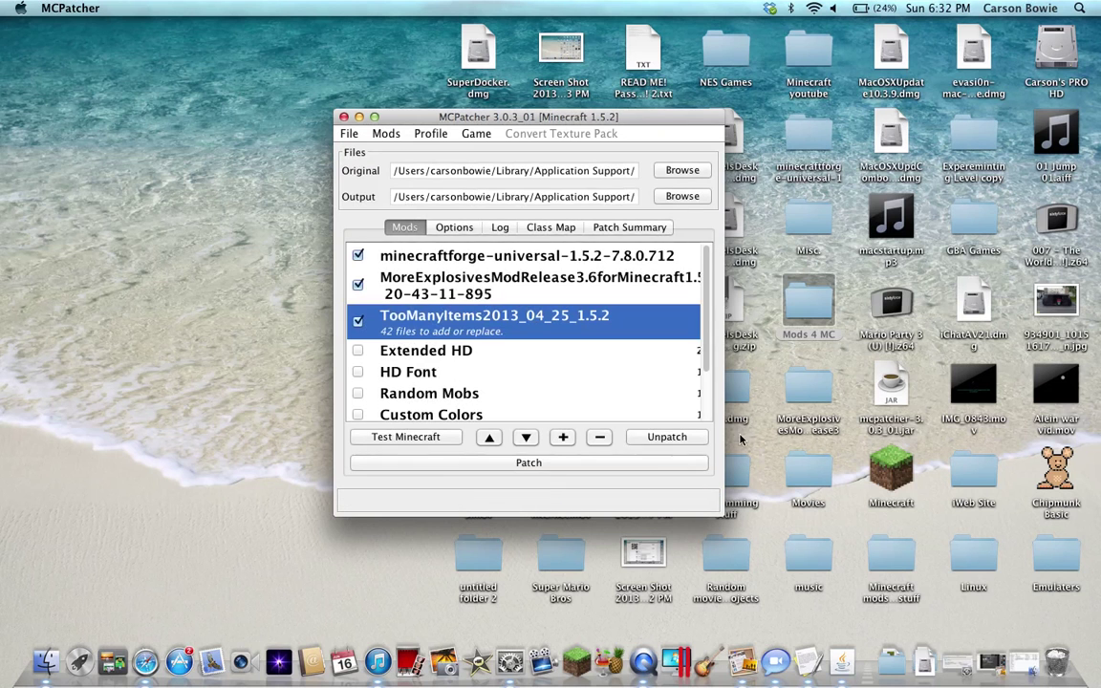
Quit MCPatcher and select the Minecraft app on the desktop
{"action": "left_click", "coordinate": [344, 117]}
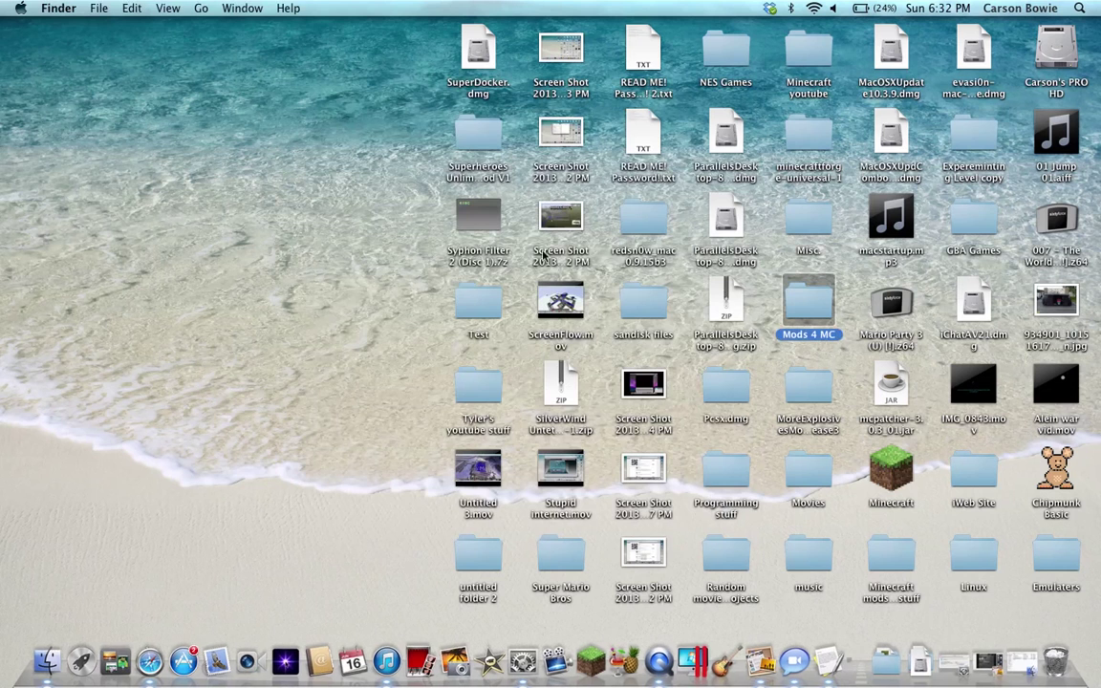
{"action": "left_click", "coordinate": [888, 478]}
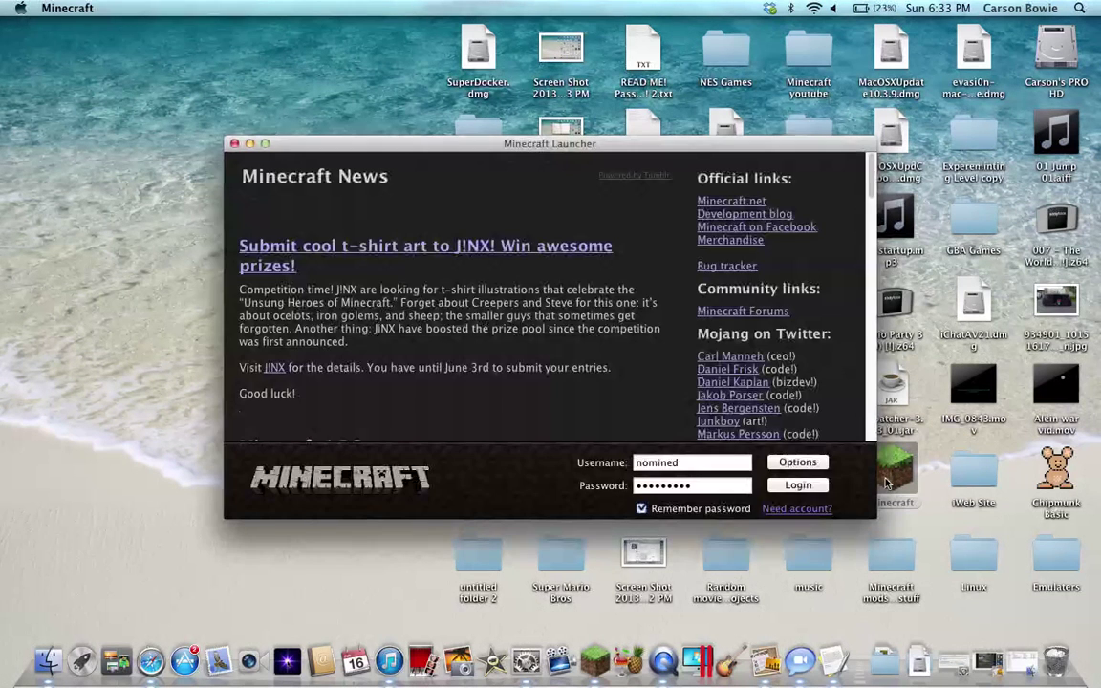
Log in to the Minecraft Launcher with the saved account to start the patched game
{"action": "left_click", "coordinate": [795, 486]}
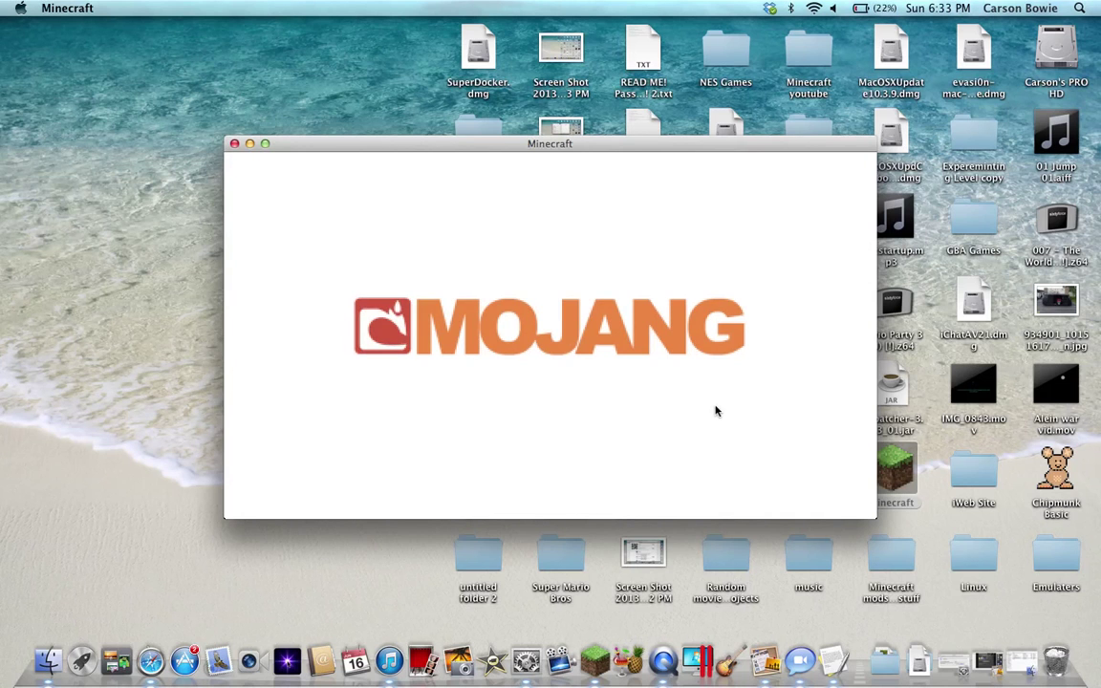
Bring up QuickTime Player's Dock menu and dismiss it without choosing a recording option
{"action": "right_click", "coordinate": [664, 661]}
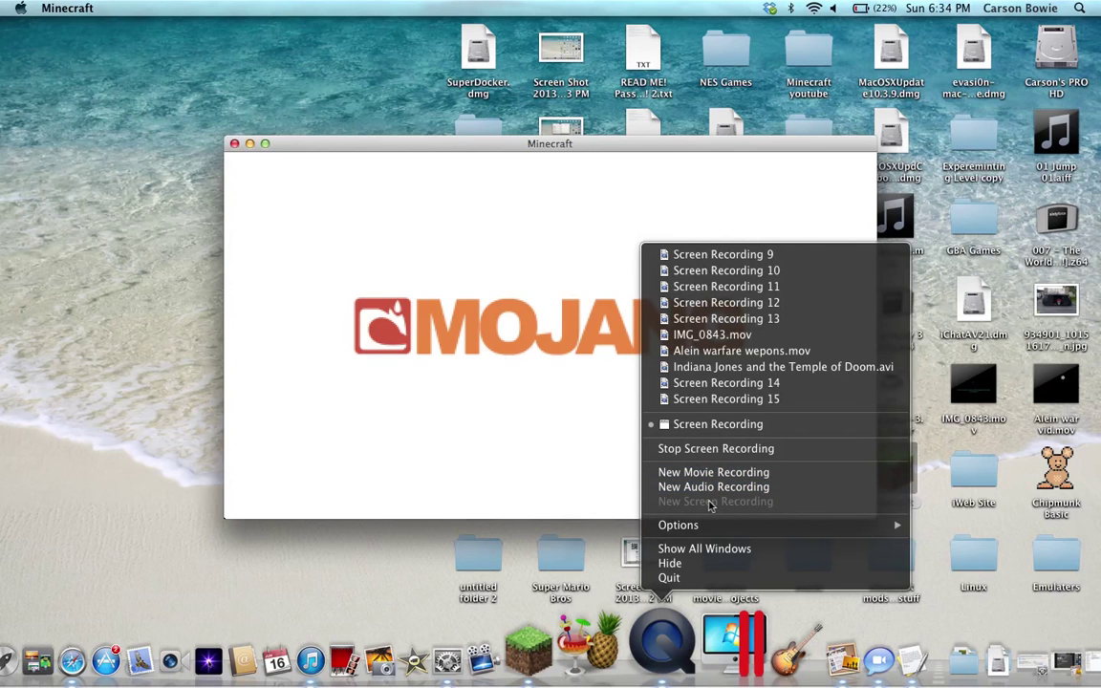
{"action": "left_click", "coordinate": [571, 437]}
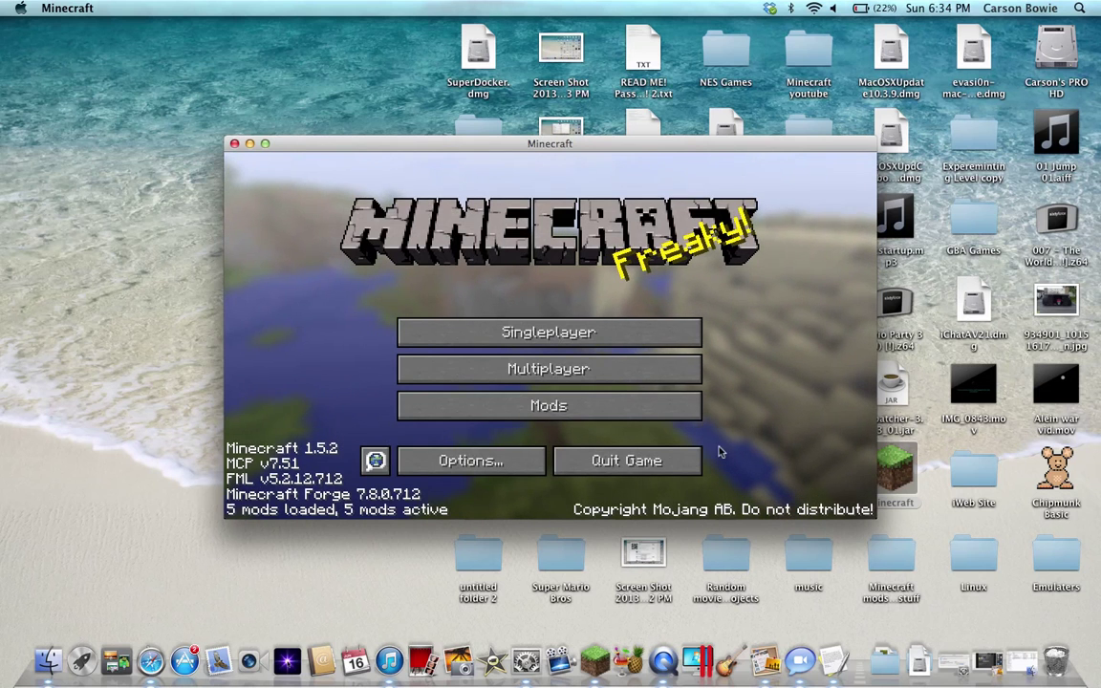
{"action": "left_click", "coordinate": [635, 409]}
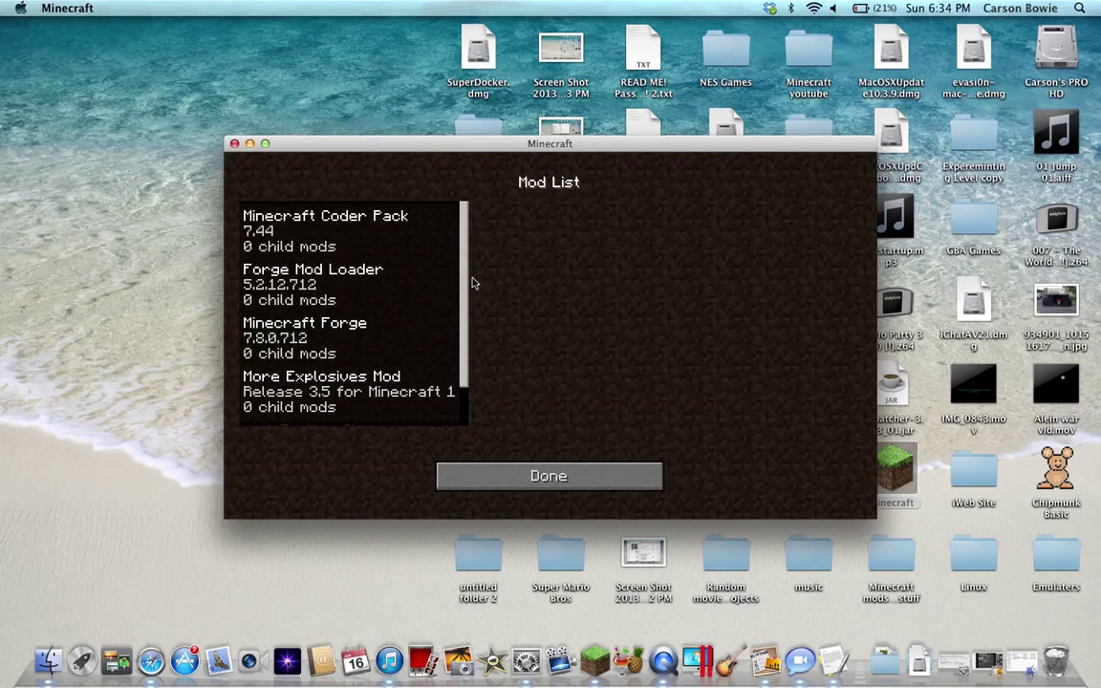
{"action": "left_click", "coordinate": [472, 279]}
{"action": "left_click_drag", "start_coordinate": [468, 283], "coordinate": [432, 396]}
{"action": "left_click", "coordinate": [513, 469]}
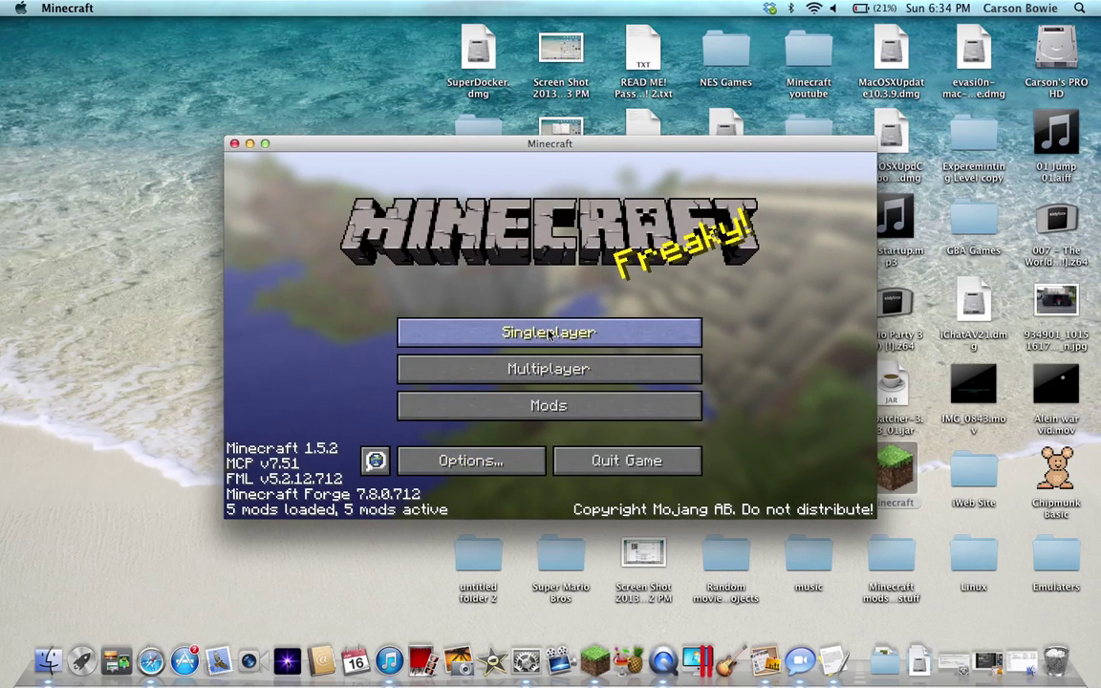
Load the singleplayer world 'I Have No Idea' from the Select World list
{"action": "left_click", "coordinate": [548, 332]}
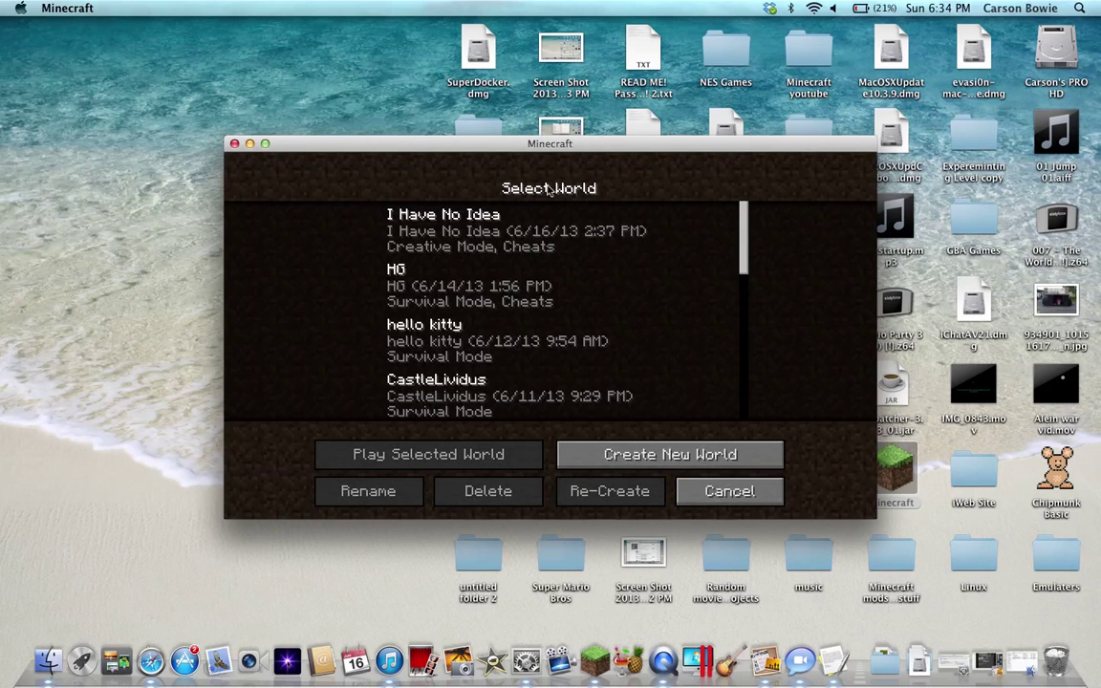
{"action": "double_click", "coordinate": [483, 247]}
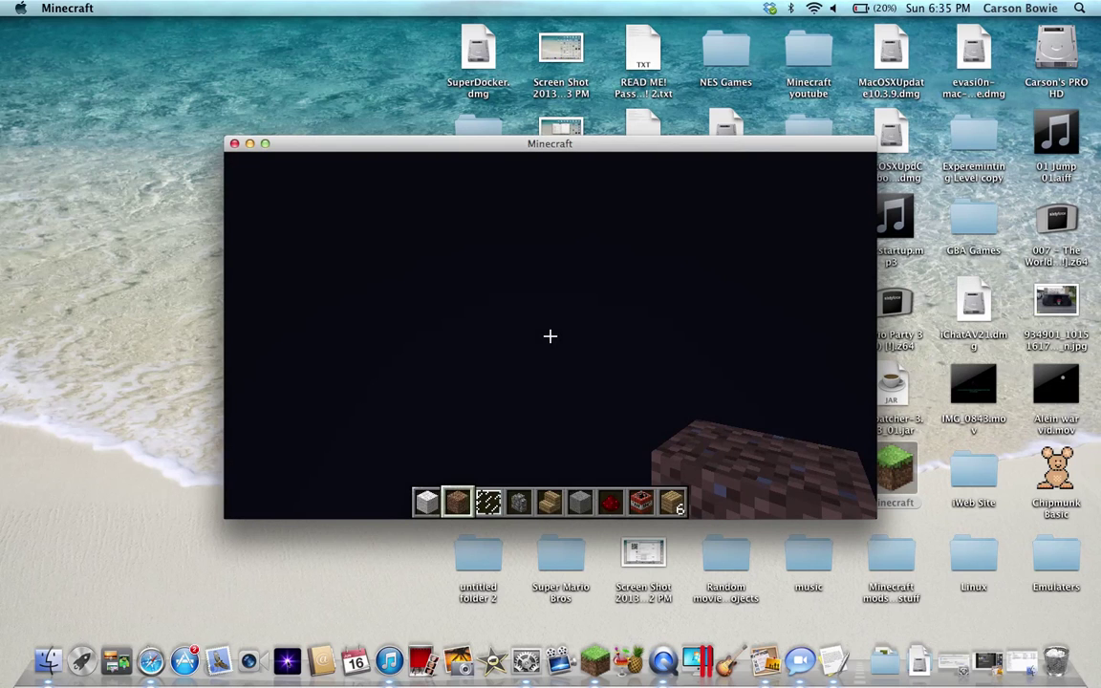
Pause the game and lower the render distance in Video Settings from Far to Short
{"action": "key", "text": "Escape"}
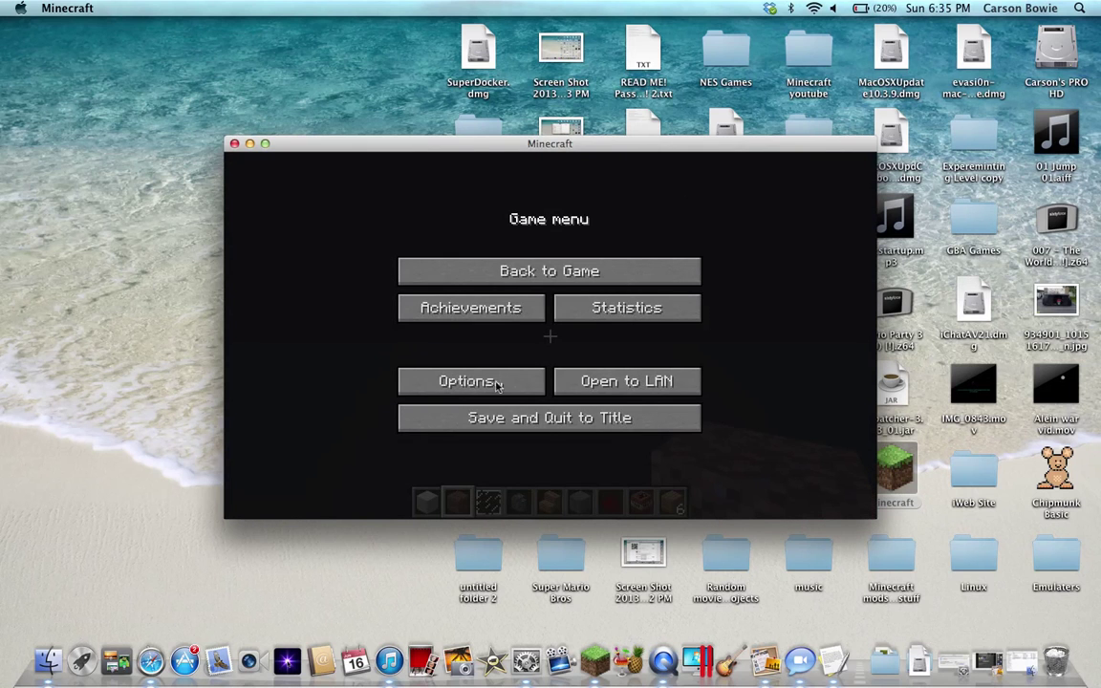
{"action": "left_click", "coordinate": [491, 392]}
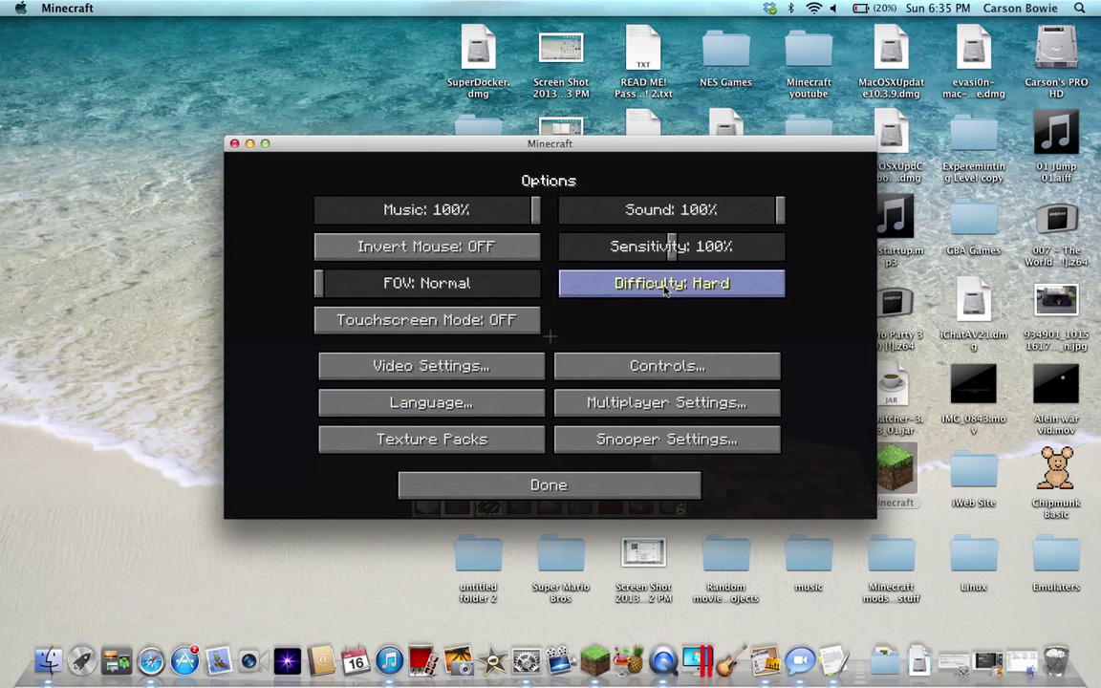
{"action": "left_click", "coordinate": [401, 359]}
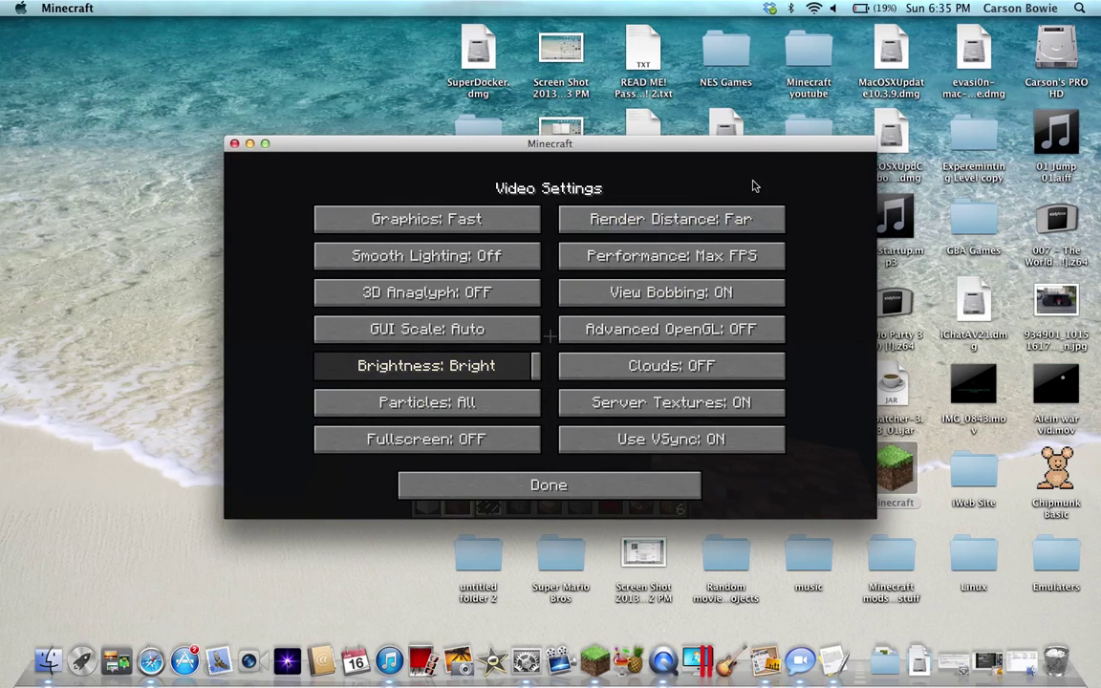
{"action": "left_click", "coordinate": [734, 216]}
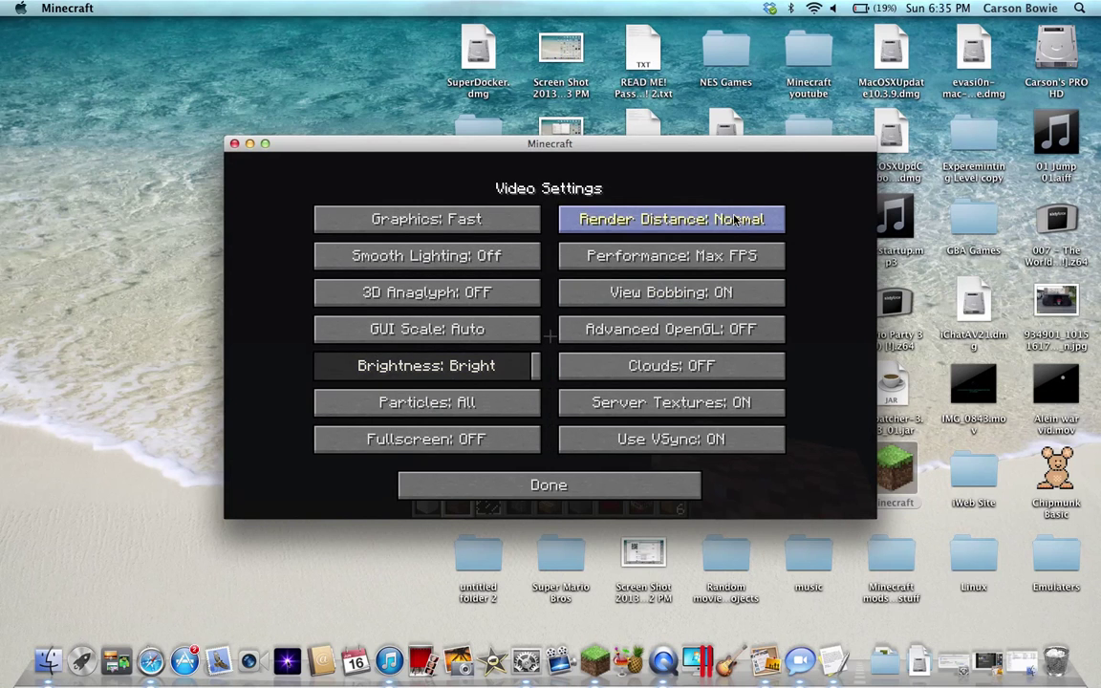
{"action": "left_click", "coordinate": [734, 219]}
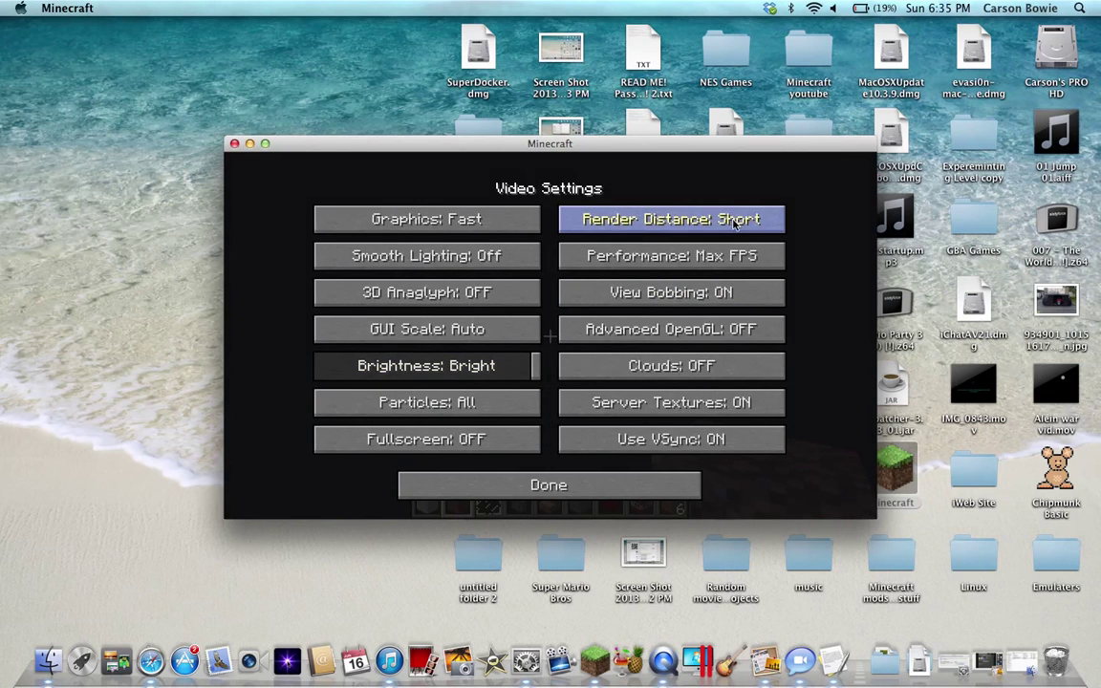
{"action": "left_click", "coordinate": [560, 493]}
Switch the difficulty from Hard to Peaceful and resume the world
{"action": "left_click", "coordinate": [636, 283]}
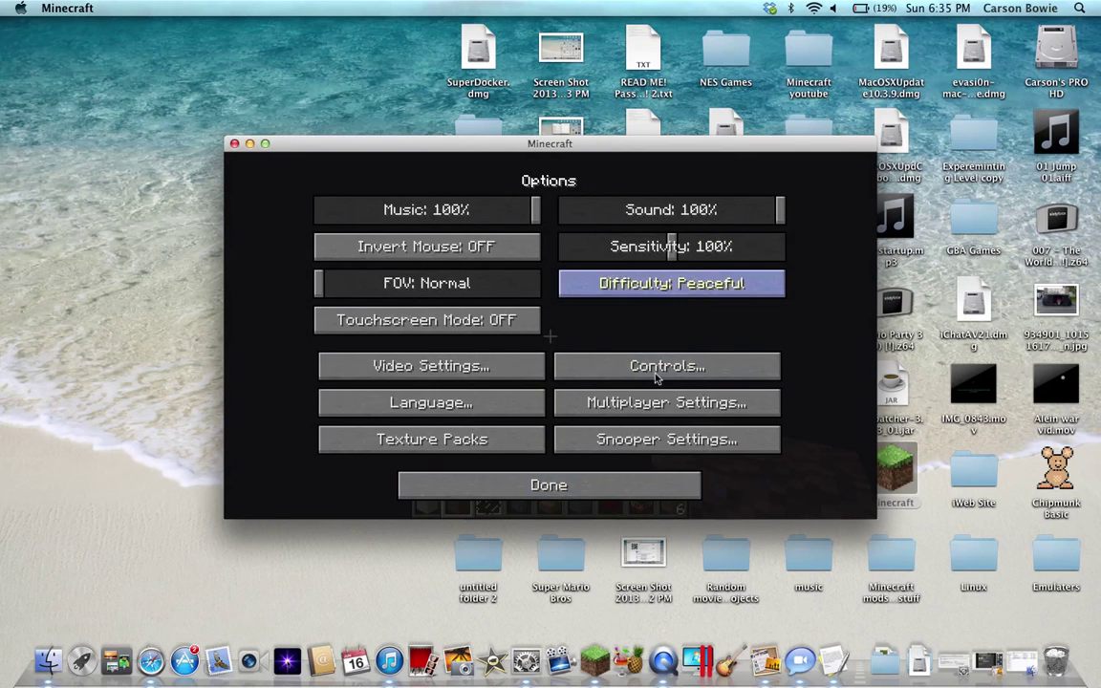
{"action": "left_click", "coordinate": [597, 485]}
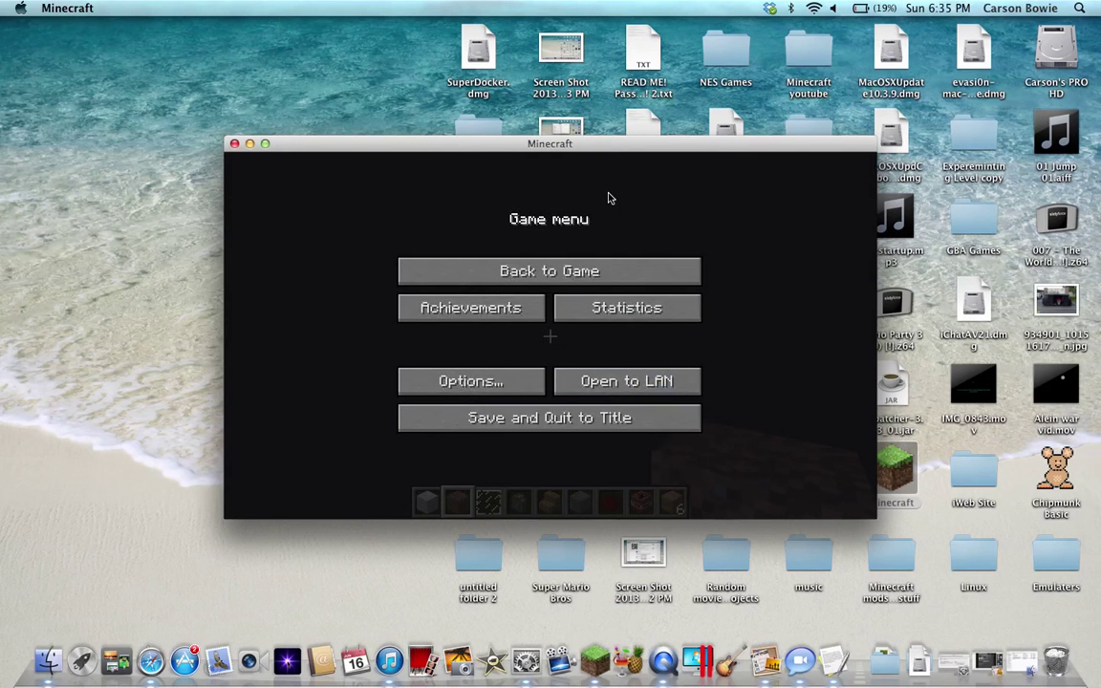
{"action": "left_click", "coordinate": [614, 267]}
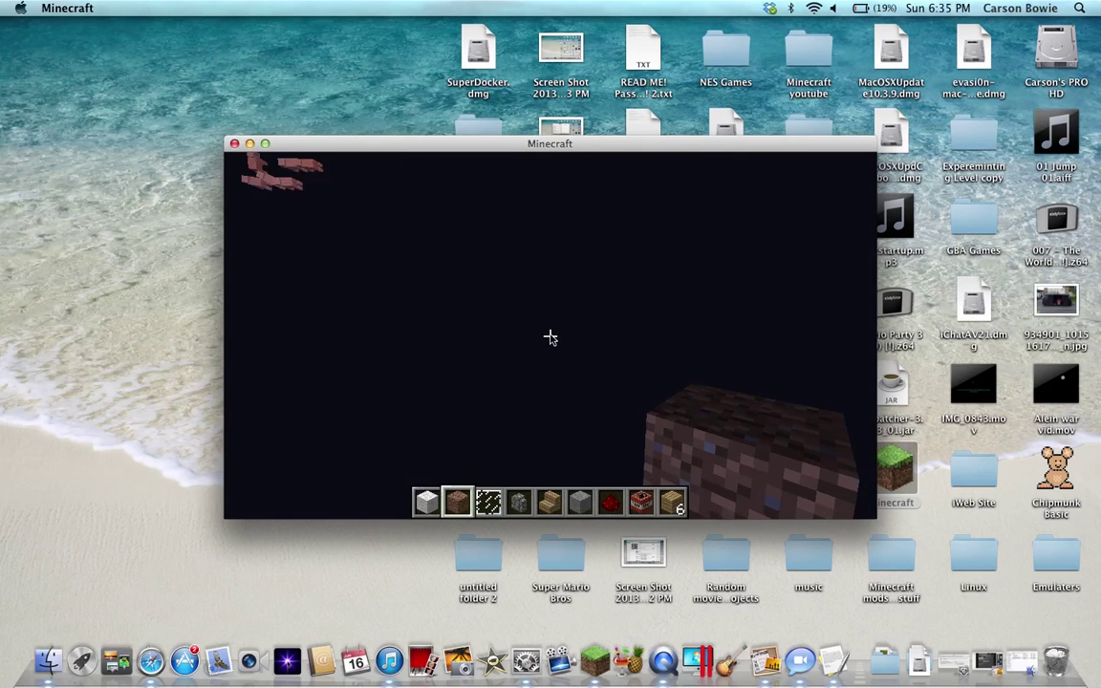
Open the inventory on the Search Items list and scroll down to the More Explosives items
{"action": "key", "text": "e"}
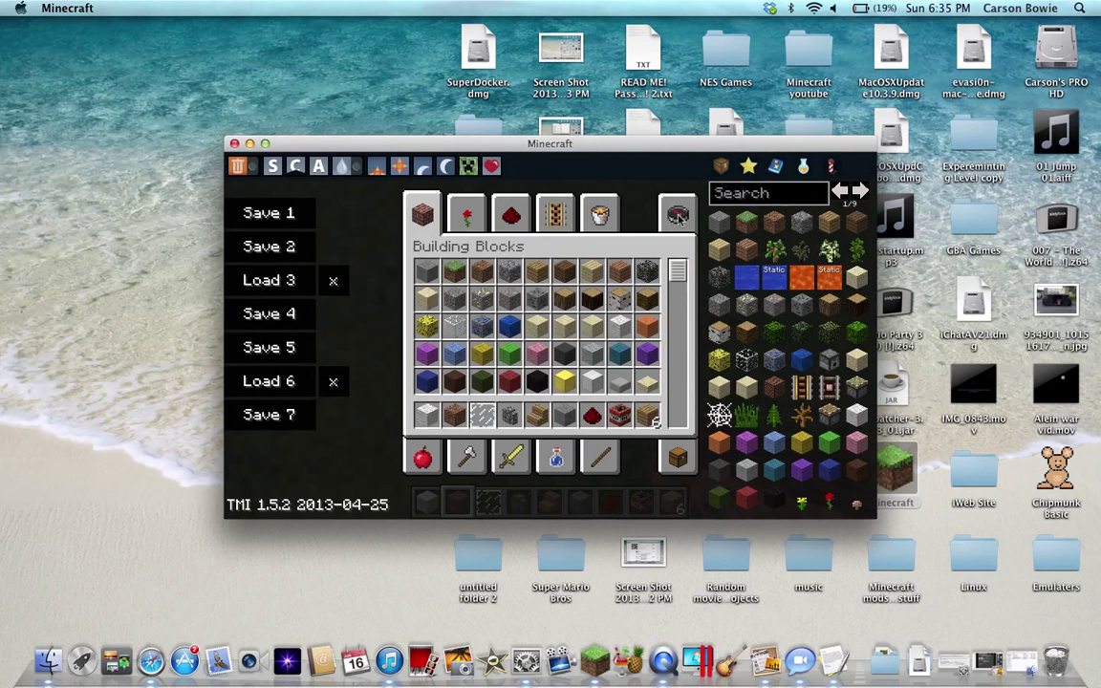
{"action": "left_click", "coordinate": [676, 217]}
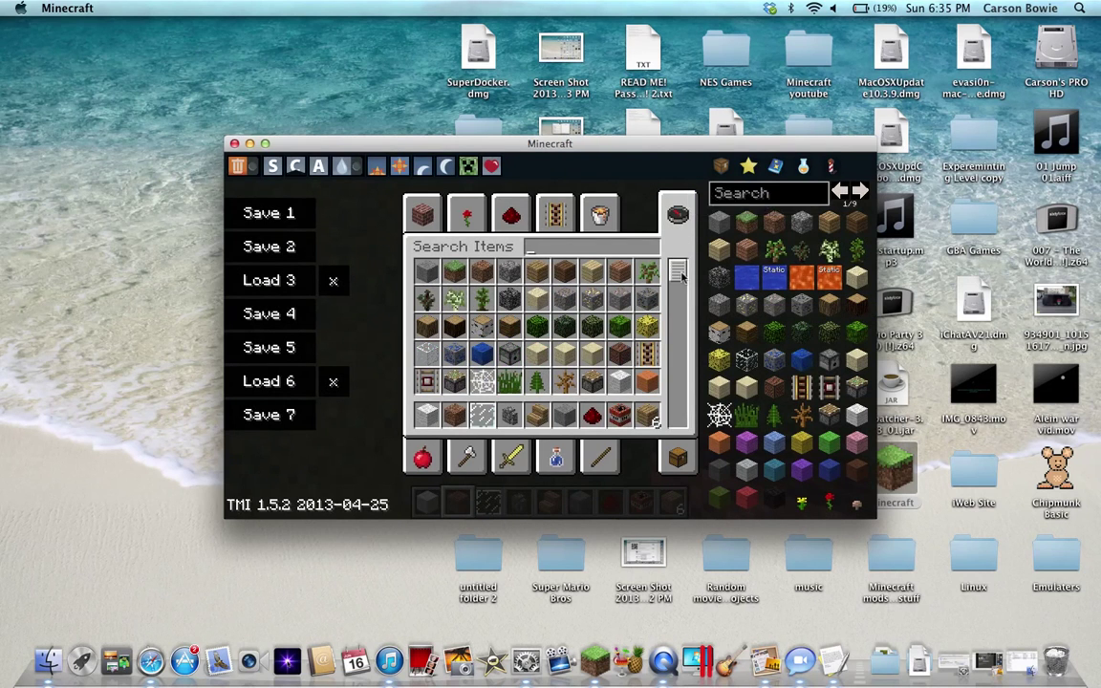
{"action": "scroll", "coordinate": [679, 276], "scroll_direction": "down", "scroll_amount": 1}
{"action": "left_click_drag", "start_coordinate": [681, 290], "coordinate": [678, 402]}
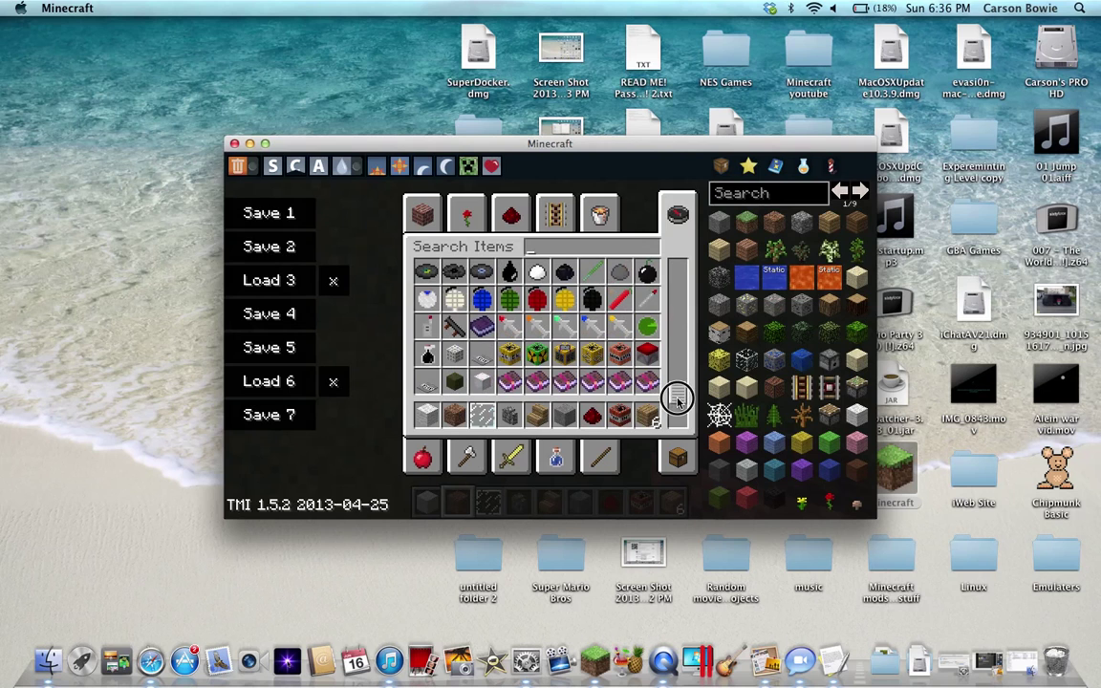